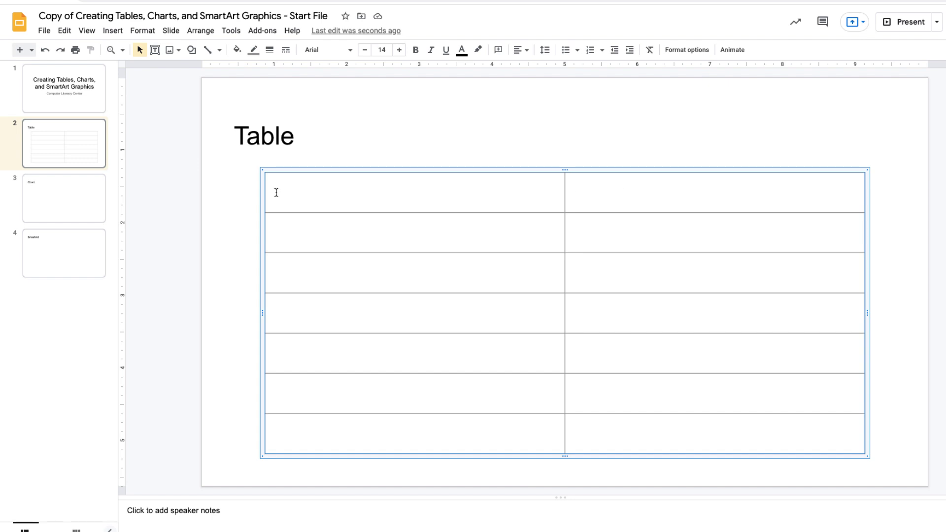
- Fill the first row of the table on the Table slide with light blue
{"action": "left_click_drag", "start_coordinate": [276, 191], "coordinate": [636, 193]}
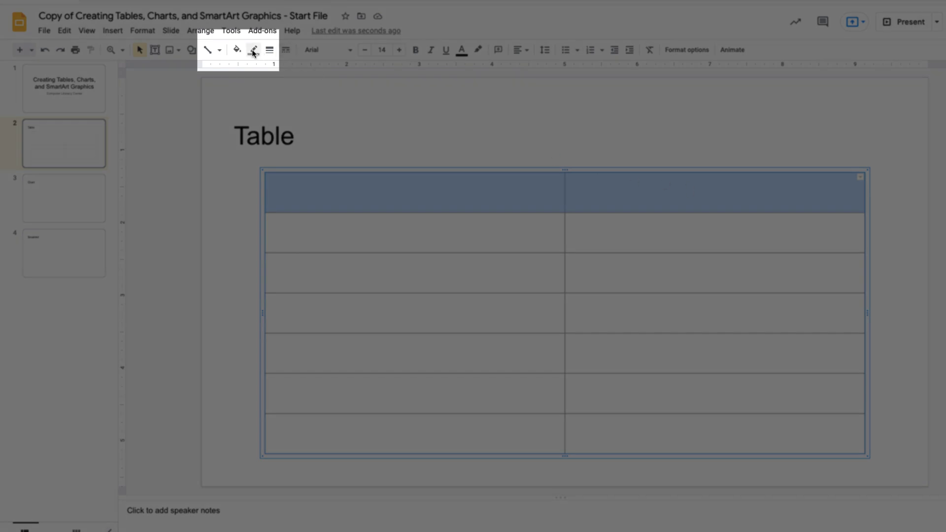
{"action": "left_click", "coordinate": [237, 51]}
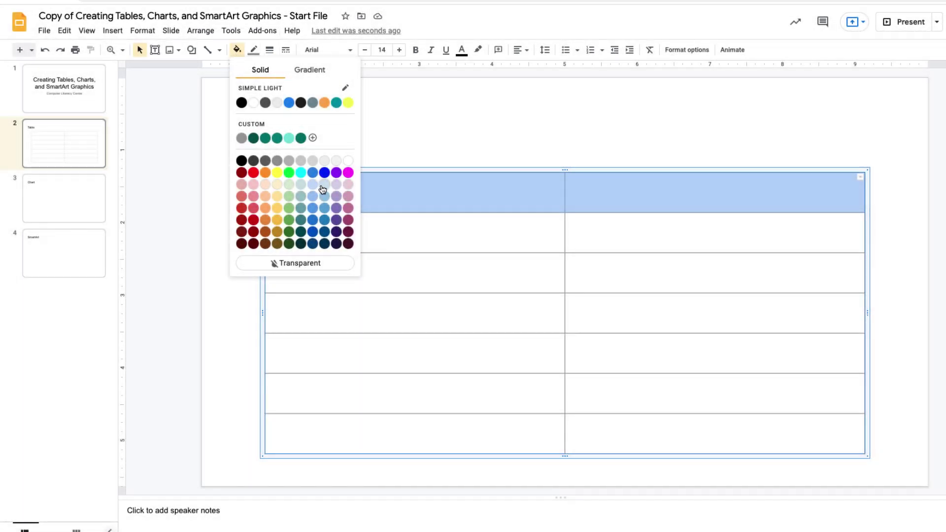
{"action": "left_click", "coordinate": [323, 187]}
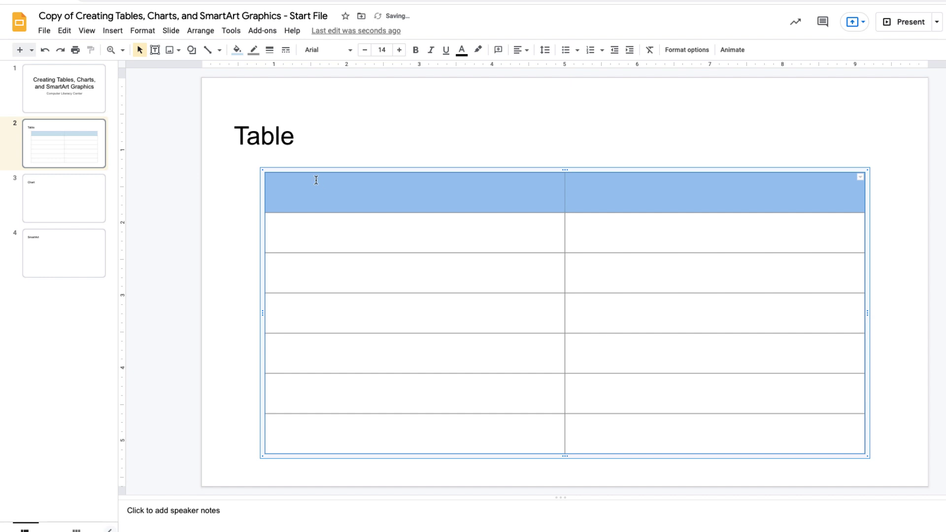
{"action": "left_click", "coordinate": [303, 239]}
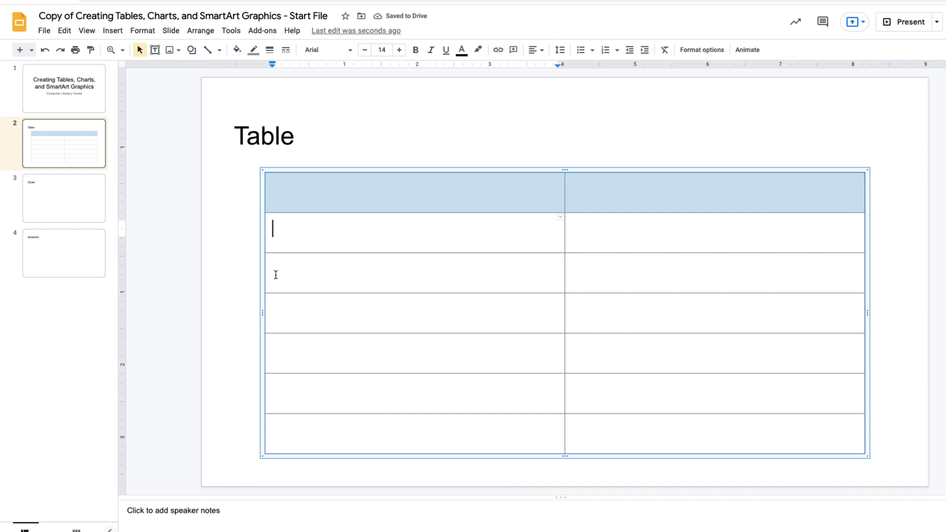
- Fill the third and fifth rows of the table with the same light blue as the first row
{"action": "left_click_drag", "start_coordinate": [274, 273], "coordinate": [581, 277]}
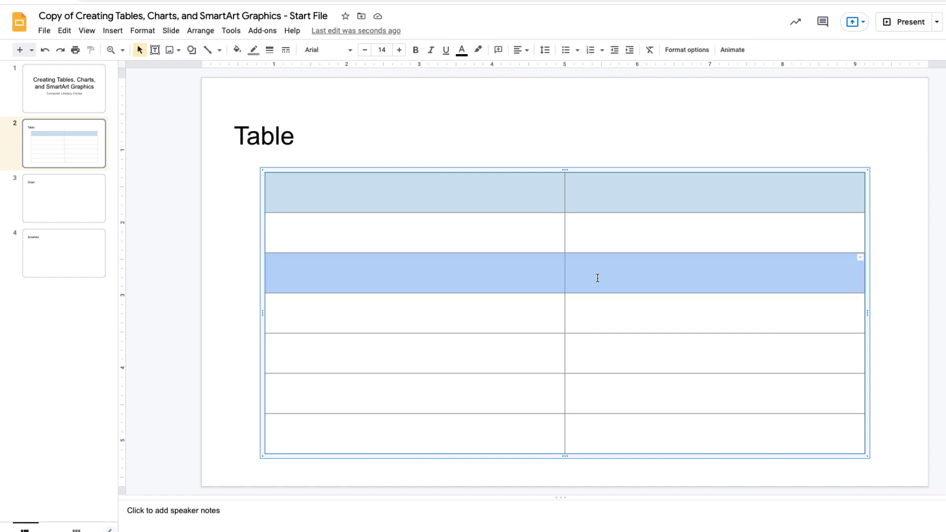
{"action": "left_click", "coordinate": [237, 49]}
{"action": "left_click", "coordinate": [312, 185]}
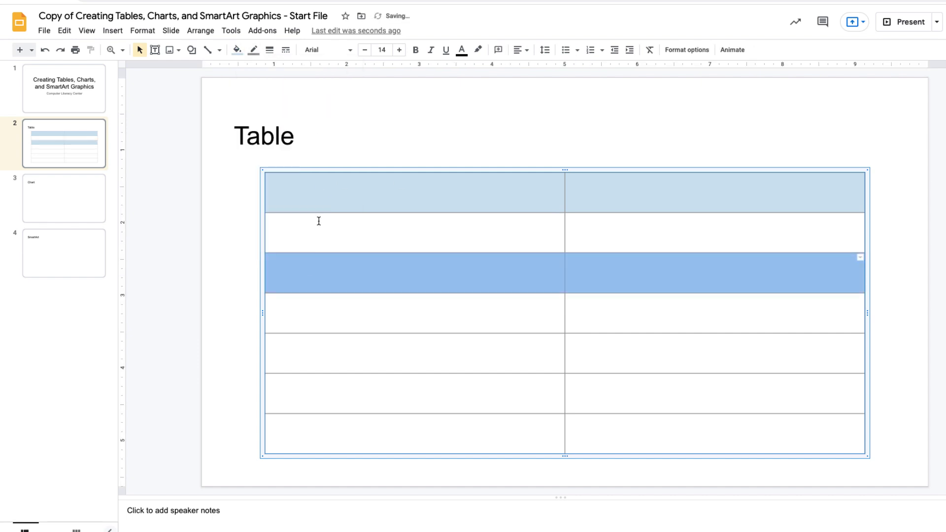
{"action": "left_click_drag", "start_coordinate": [277, 355], "coordinate": [589, 350]}
{"action": "left_click", "coordinate": [241, 51]}
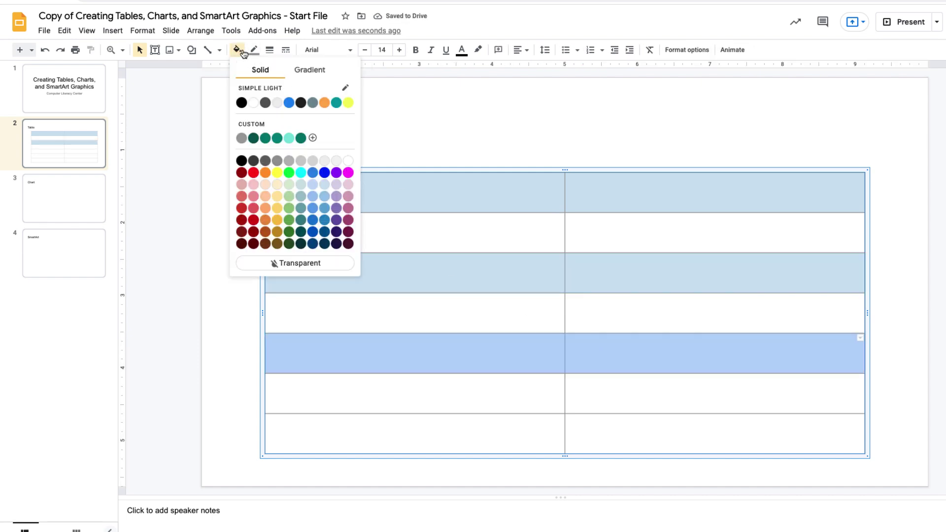
{"action": "left_click", "coordinate": [313, 185]}
- Fill the table's last row with the same light blue and deselect the row
{"action": "left_click_drag", "start_coordinate": [282, 432], "coordinate": [614, 434]}
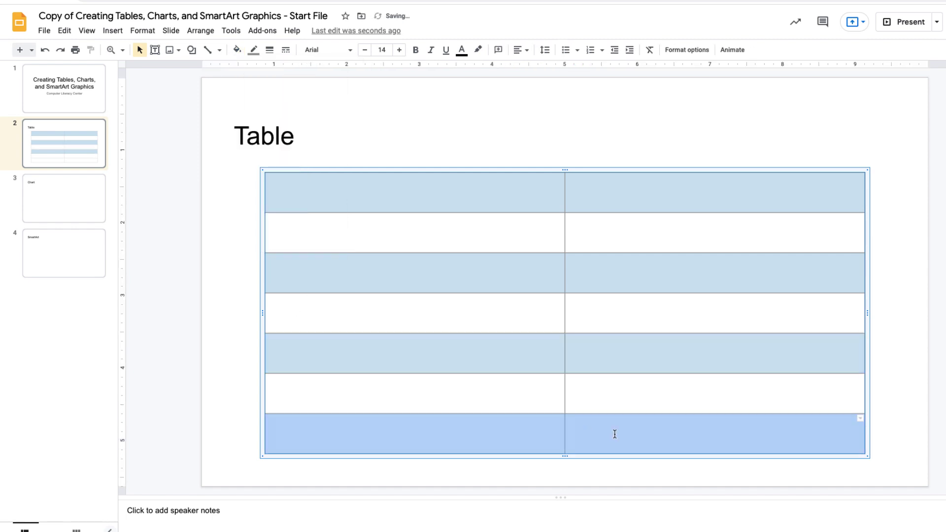
{"action": "left_click", "coordinate": [238, 50]}
{"action": "left_click", "coordinate": [323, 185]}
{"action": "left_click", "coordinate": [759, 394]}
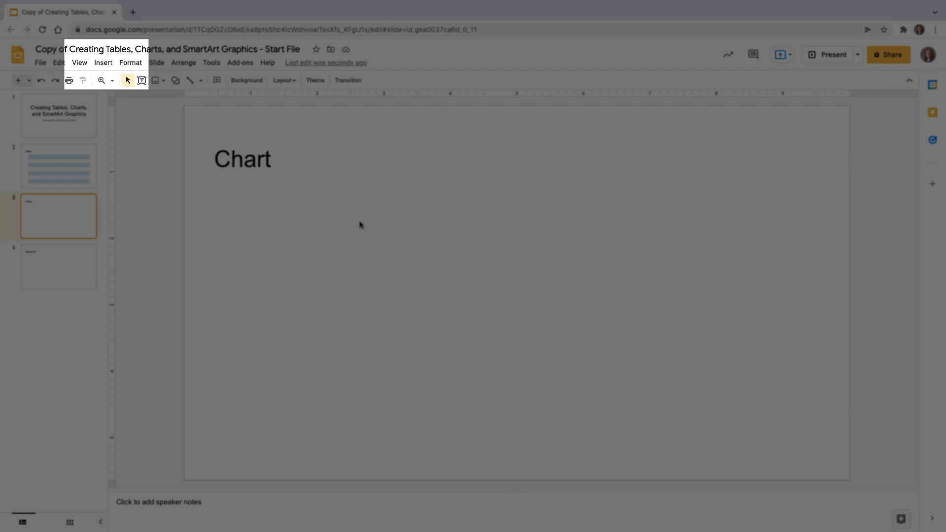
- Insert a line chart on the Chart slide
{"action": "left_click", "coordinate": [106, 65]}
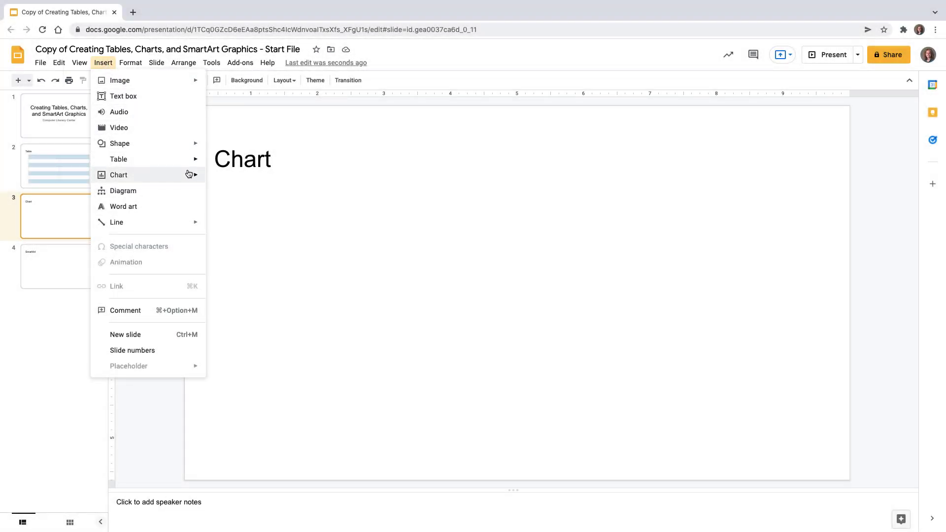
{"action": "mouse_move", "coordinate": [195, 175]}
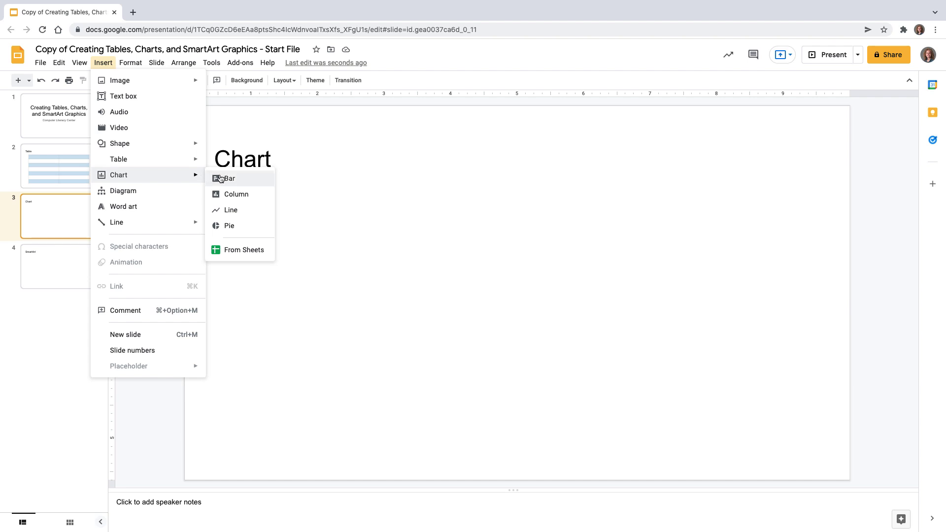
{"action": "left_click", "coordinate": [235, 210]}
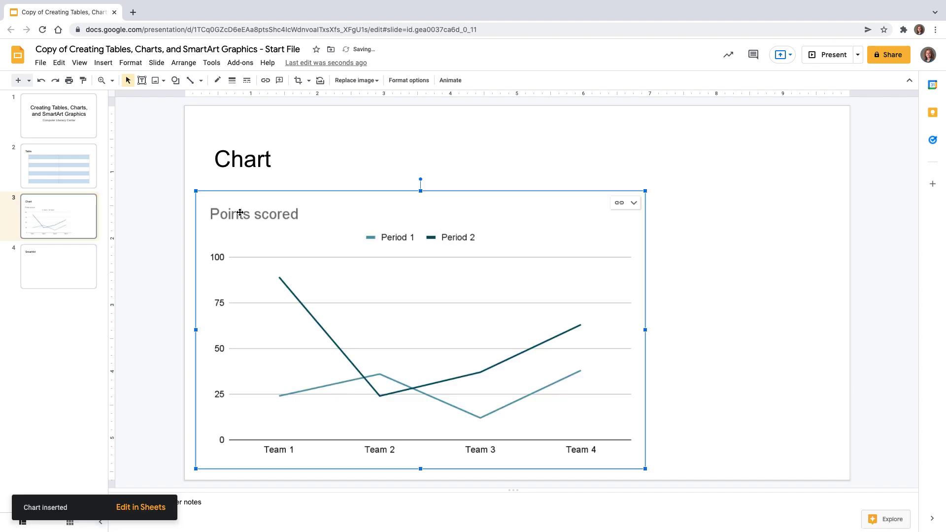
- Open the line chart's linked source spreadsheet in Google Sheets and bring its data table into view
{"action": "left_click", "coordinate": [634, 205]}
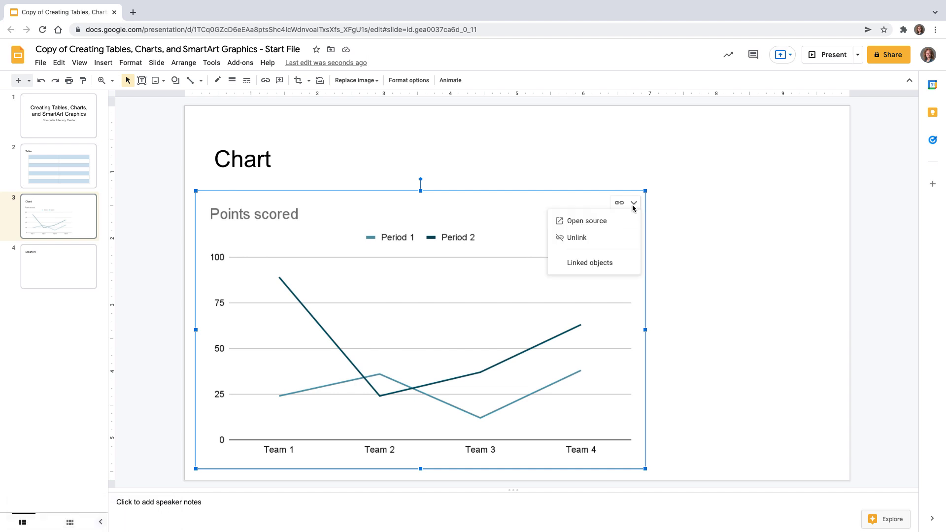
{"action": "left_click", "coordinate": [589, 223]}
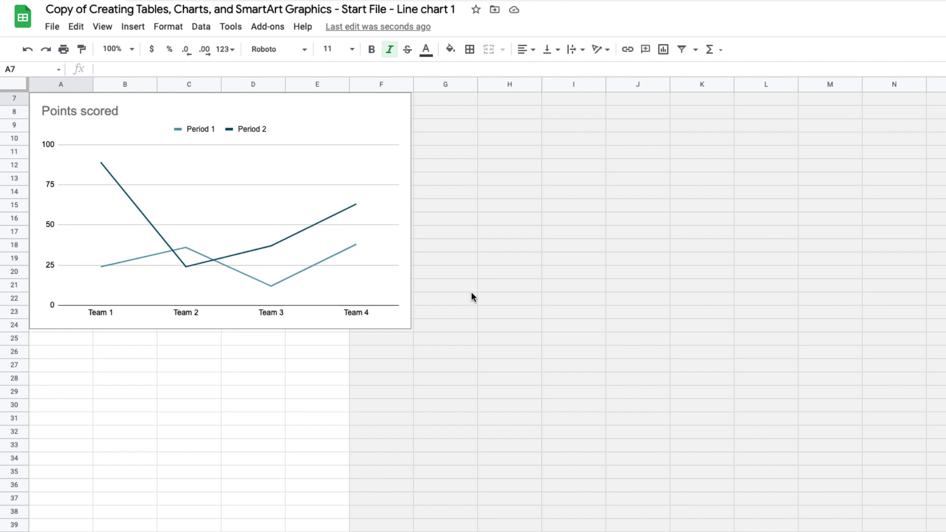
{"action": "scroll", "coordinate": [479, 296], "scroll_direction": "up", "scroll_amount": 3}
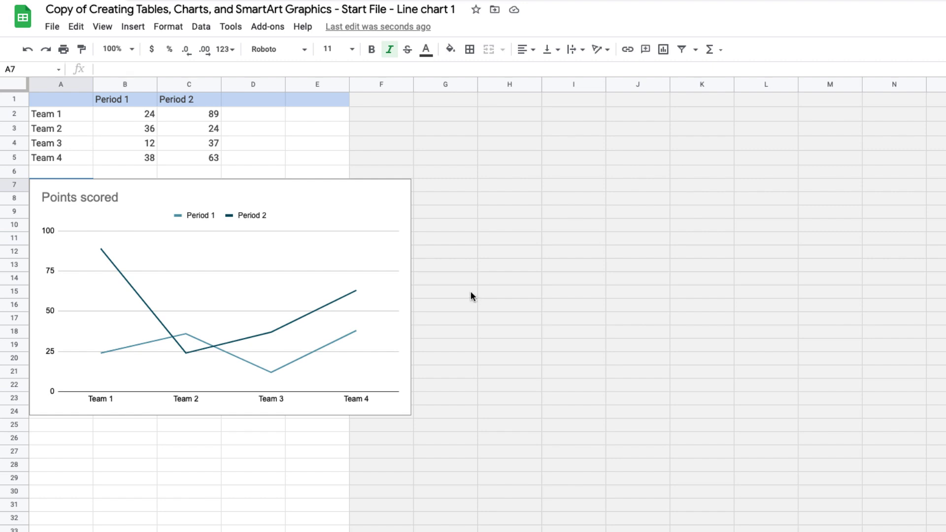
- Set Period 1 to 13 for Team 1 and 33 for Team 3, and Period 2 to 57 for Team 2 and 89 for Team 4
{"action": "left_click", "coordinate": [146, 114]}
{"action": "key", "text": "Delete"}
{"action": "type", "text": "13"}
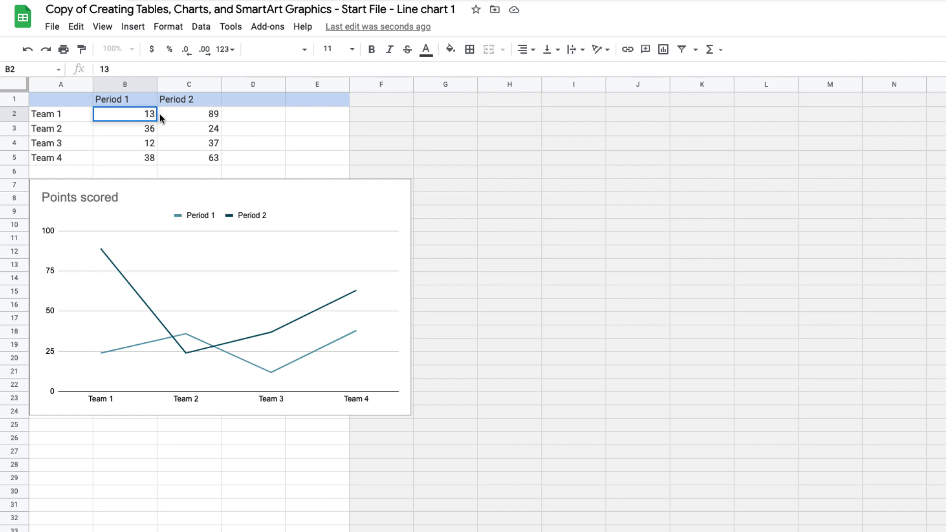
{"action": "left_click", "coordinate": [212, 131]}
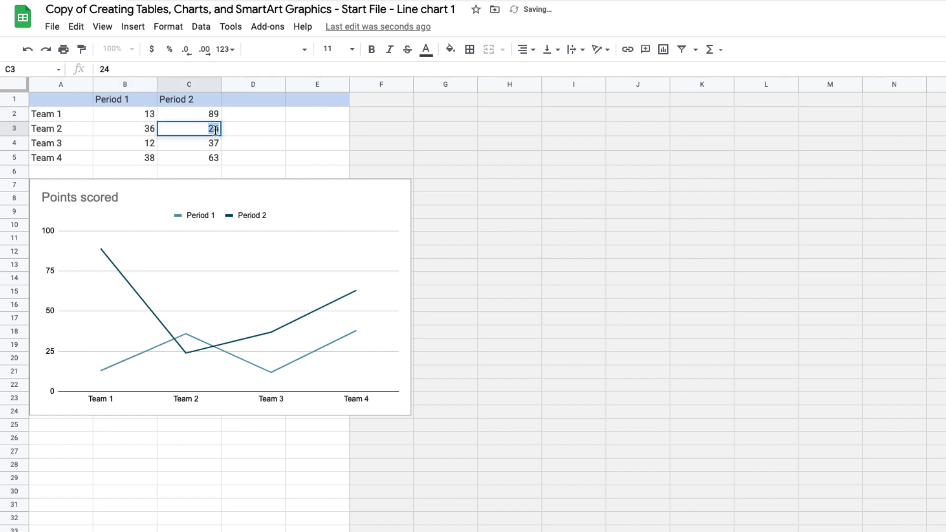
{"action": "type", "text": "57"}
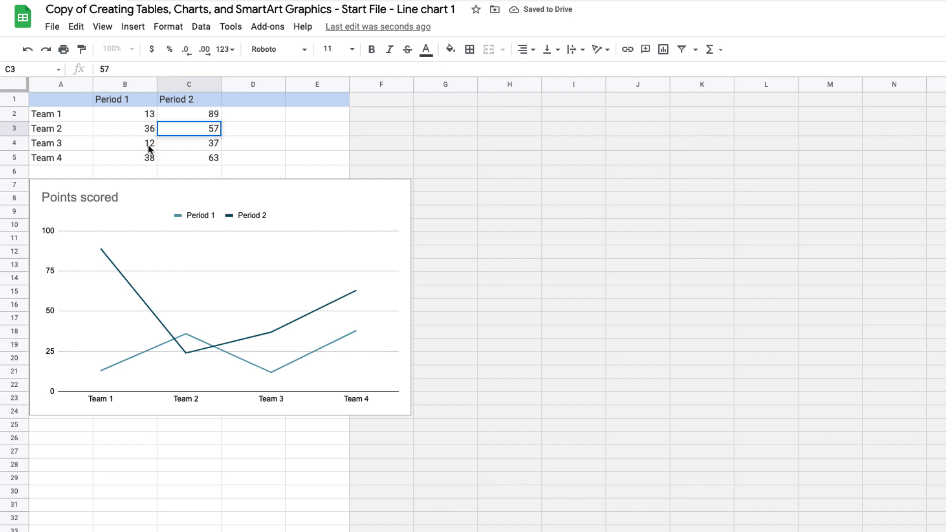
{"action": "double_click", "coordinate": [150, 143]}
{"action": "type", "text": "33"}
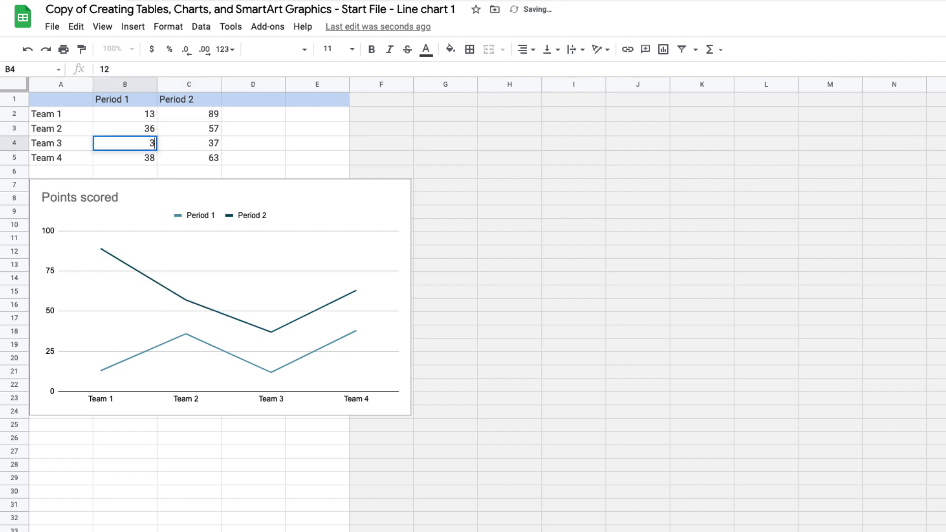
{"action": "double_click", "coordinate": [216, 157]}
{"action": "type", "text": "89"}
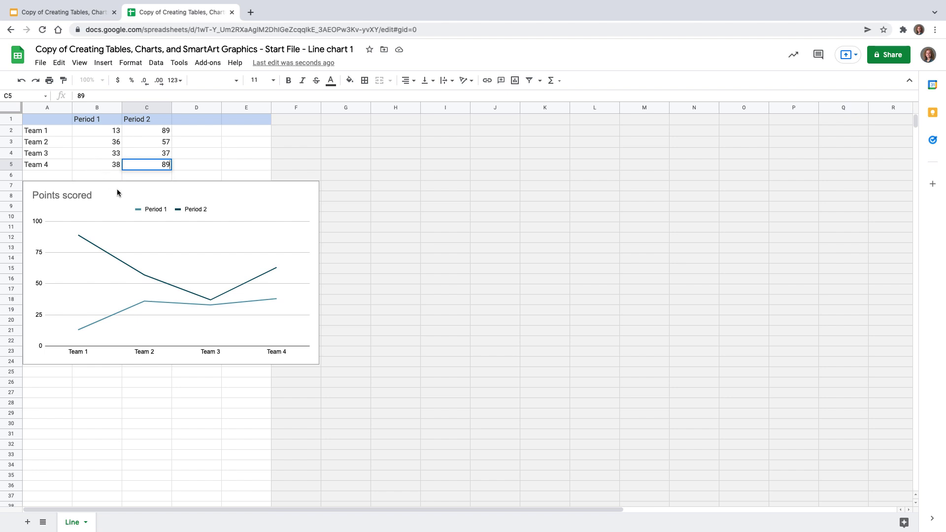
- Open the Points scored chart for editing and show its customization options
{"action": "left_click", "coordinate": [248, 214]}
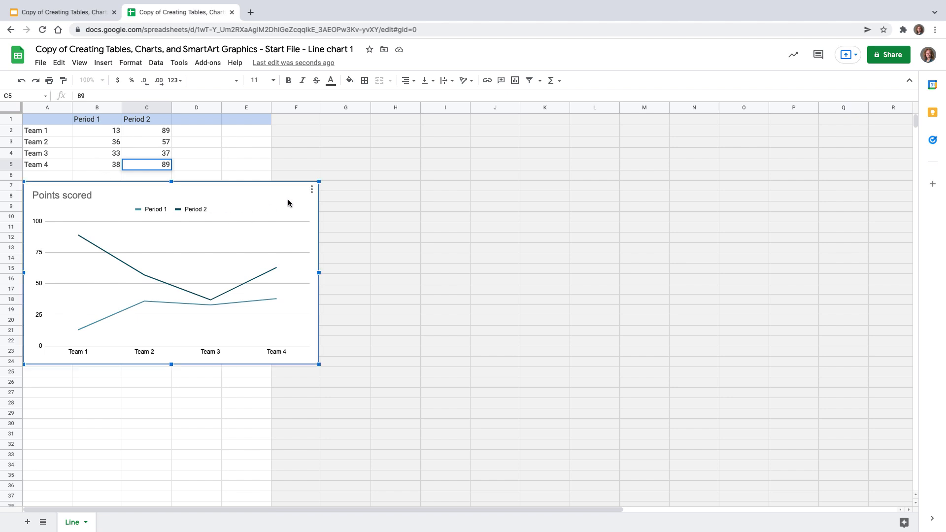
{"action": "left_click", "coordinate": [312, 191]}
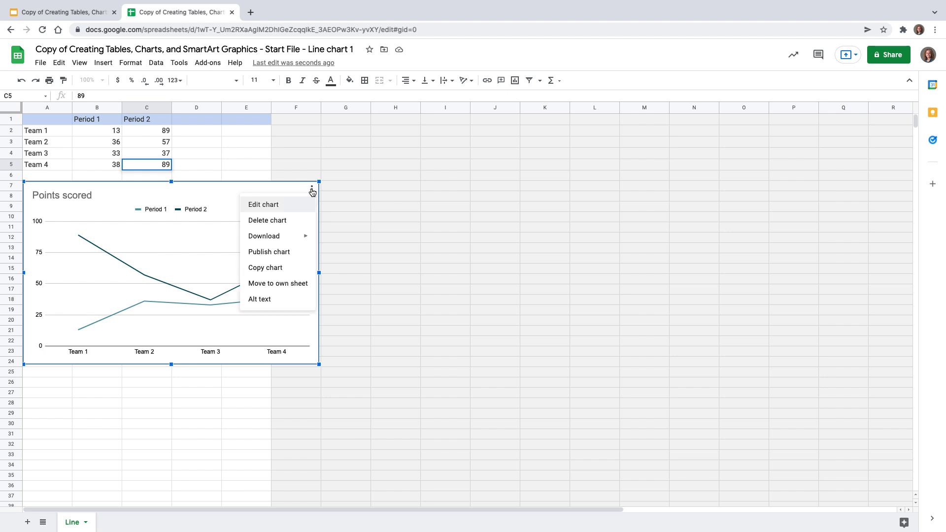
{"action": "left_click", "coordinate": [274, 205]}
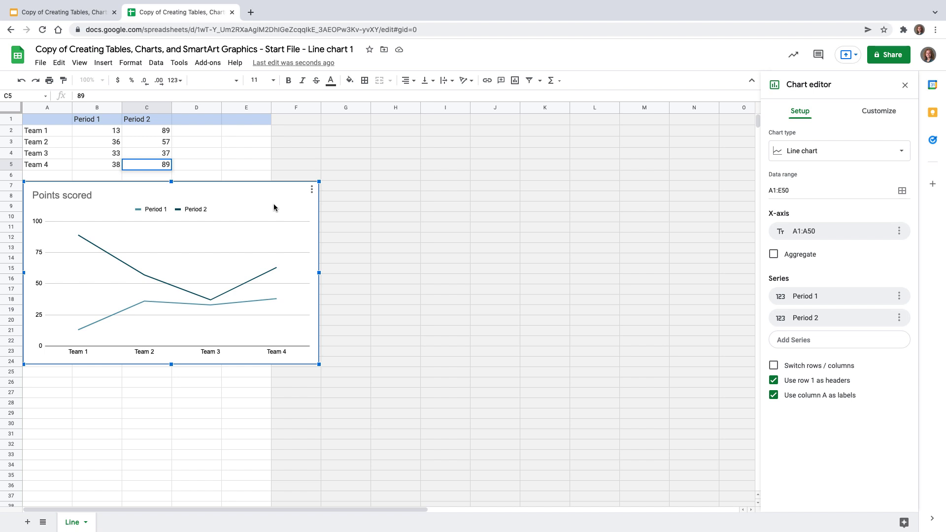
{"action": "left_click", "coordinate": [868, 113]}
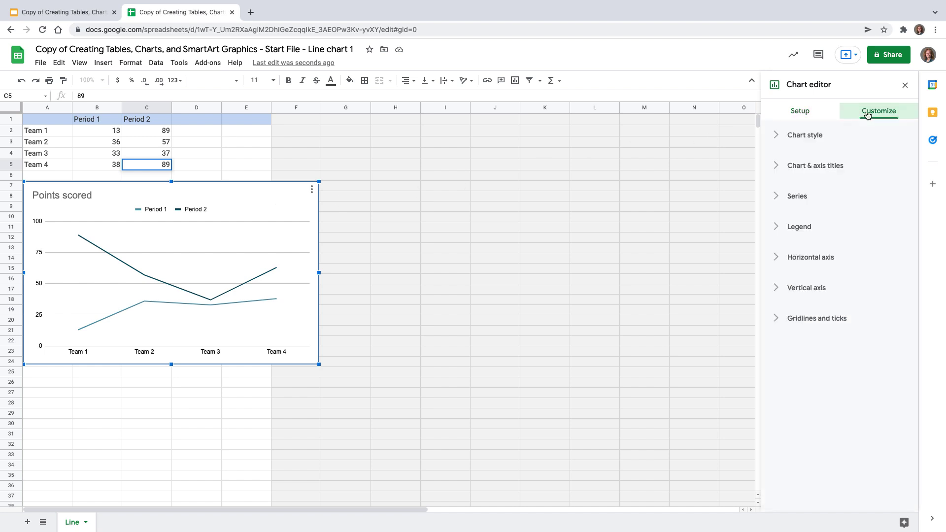
- Format the Period 1 series with a red line colour and star-shaped points
{"action": "left_click", "coordinate": [777, 196]}
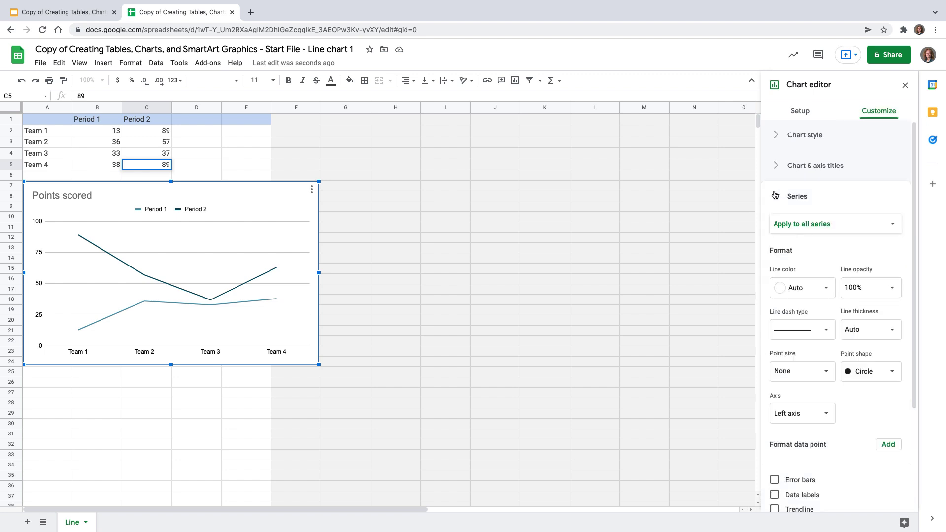
{"action": "left_click", "coordinate": [890, 225]}
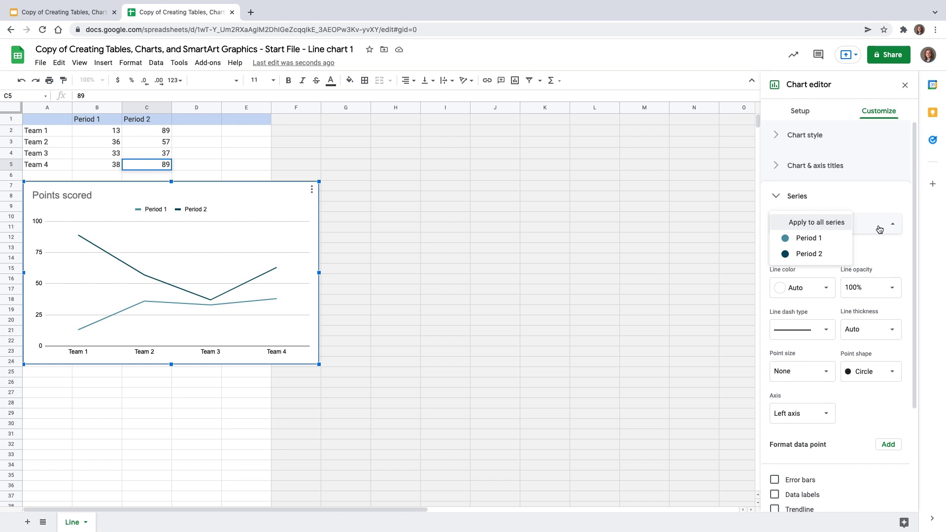
{"action": "left_click", "coordinate": [805, 239]}
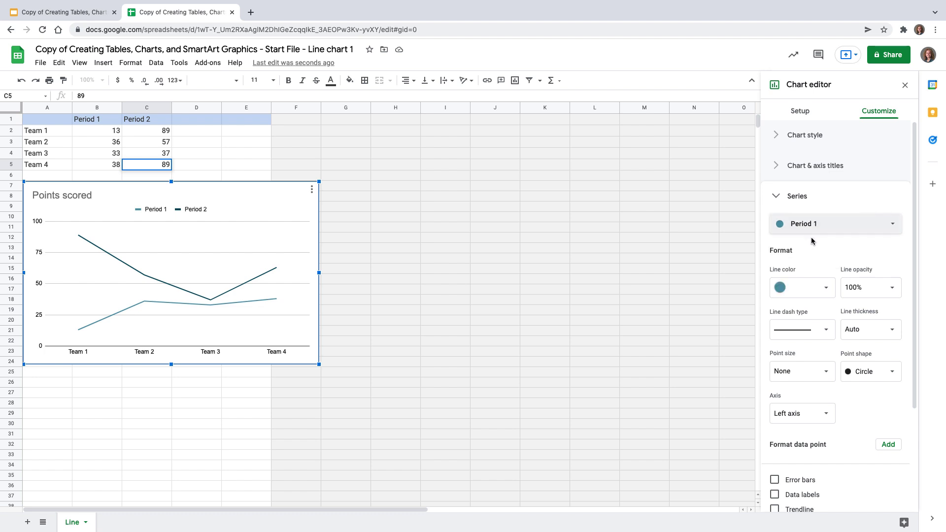
{"action": "left_click", "coordinate": [825, 289]}
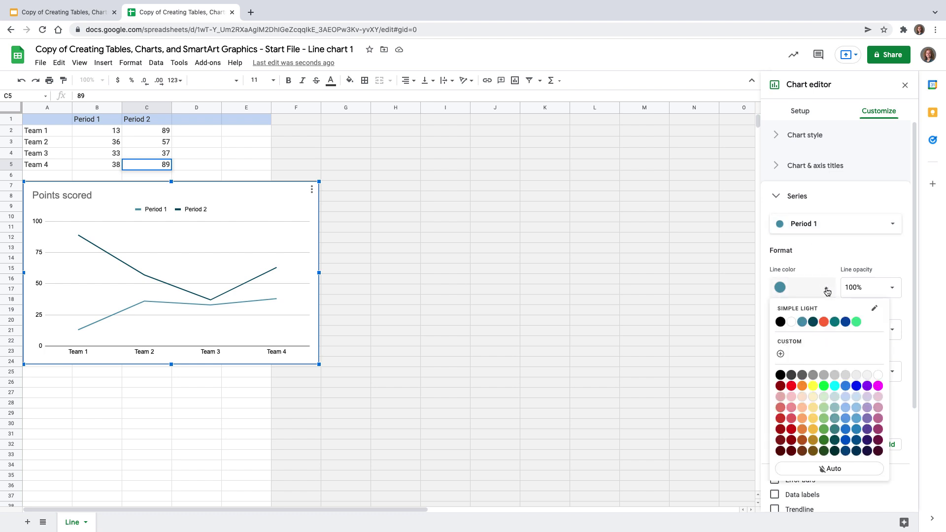
{"action": "left_click", "coordinate": [824, 322]}
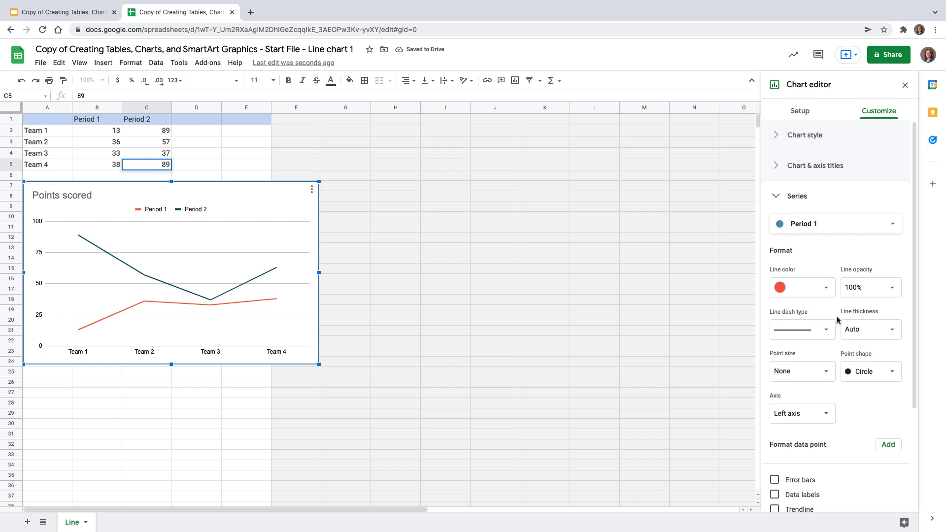
{"action": "left_click", "coordinate": [887, 373]}
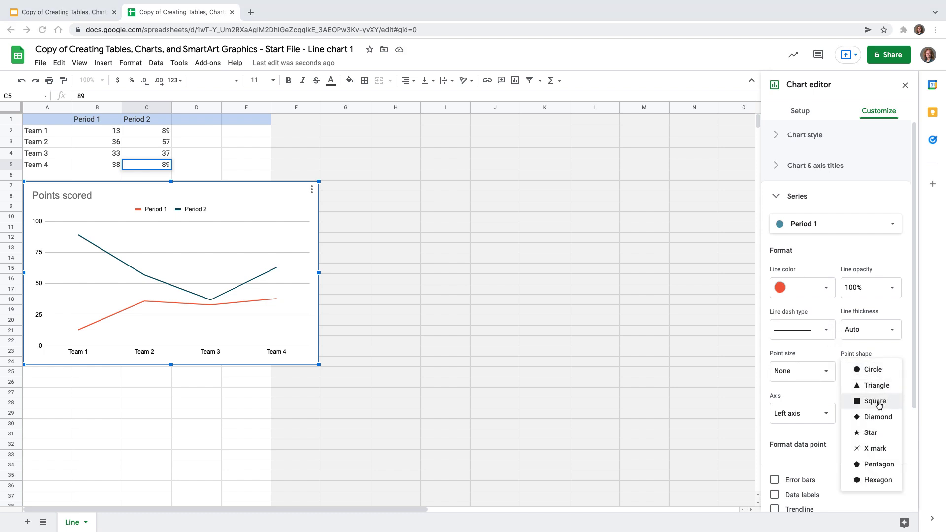
{"action": "left_click", "coordinate": [869, 433]}
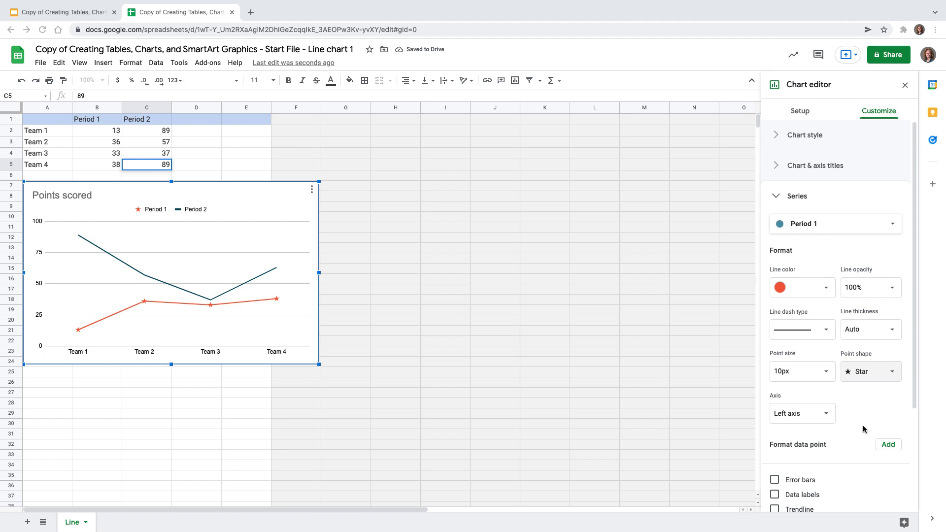
- Format the Period 2 series with the lighter teal theme line colour and star-shaped points
{"action": "left_click", "coordinate": [883, 230]}
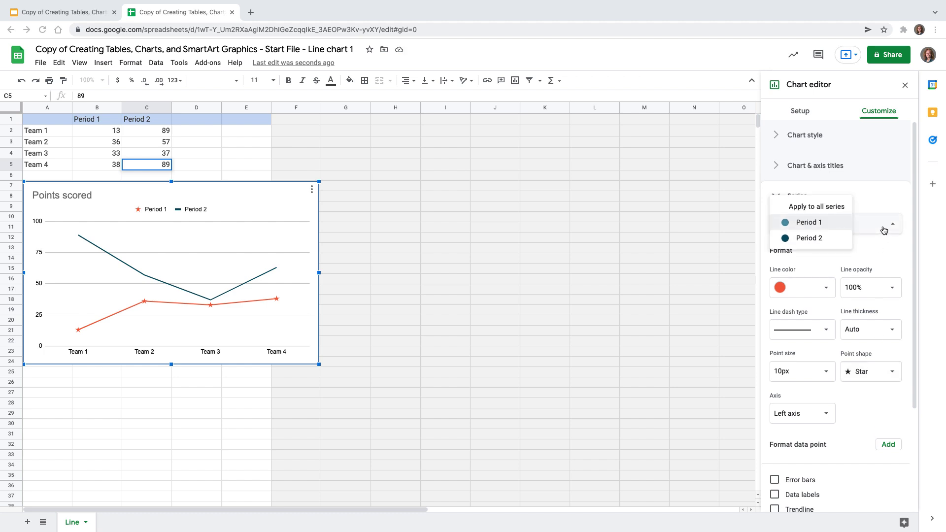
{"action": "left_click", "coordinate": [803, 238]}
{"action": "left_click", "coordinate": [821, 289]}
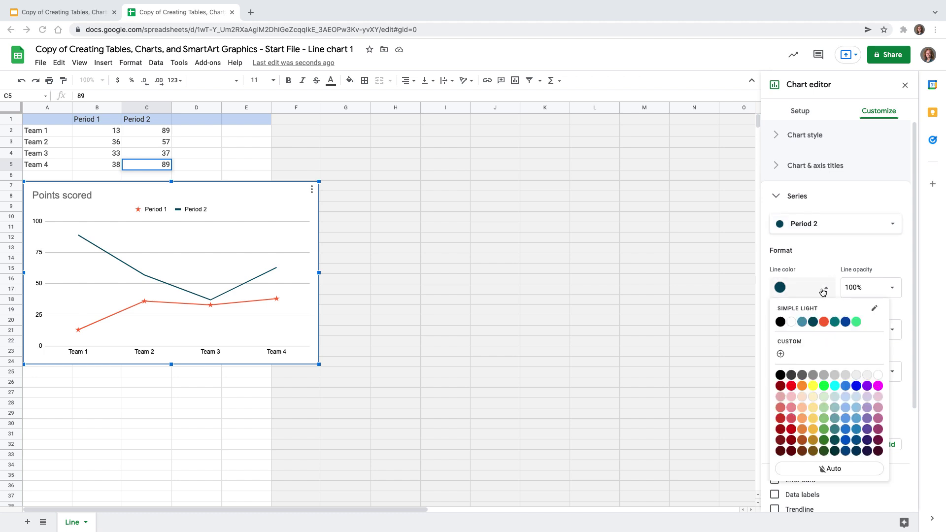
{"action": "left_click", "coordinate": [802, 323]}
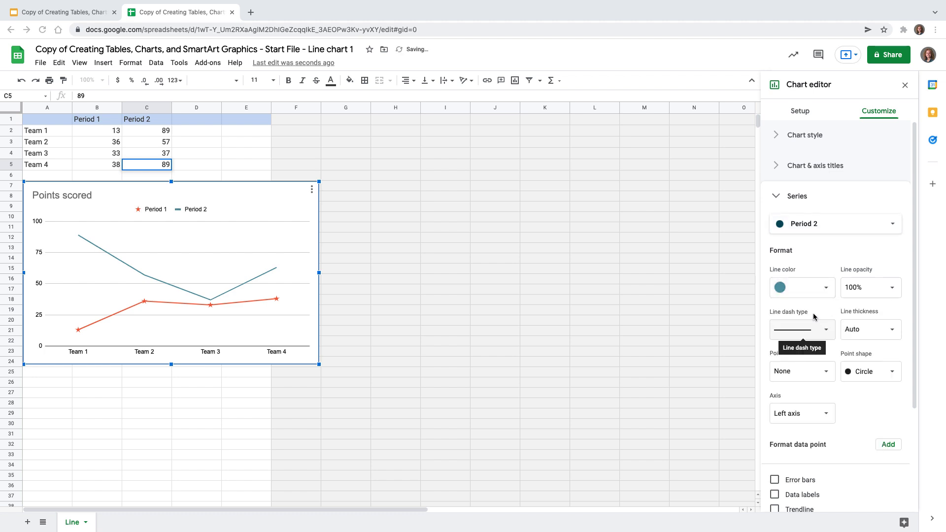
{"action": "left_click", "coordinate": [881, 370]}
{"action": "left_click", "coordinate": [868, 433]}
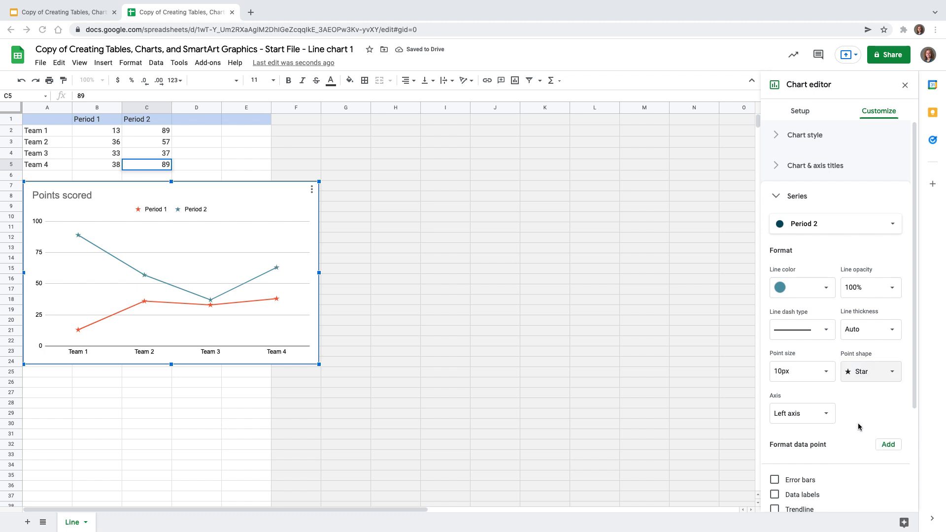
- Format the chart legend with the dark teal theme text colour and Serif font, keeping its position on Auto
{"action": "scroll", "coordinate": [857, 427], "scroll_direction": "down", "scroll_amount": 2}
{"action": "left_click", "coordinate": [785, 452]}
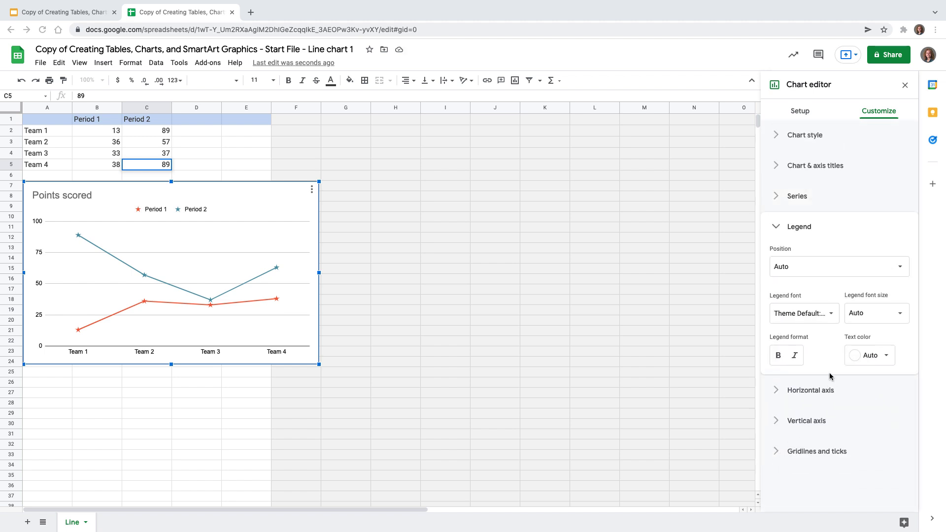
{"action": "left_click", "coordinate": [875, 356]}
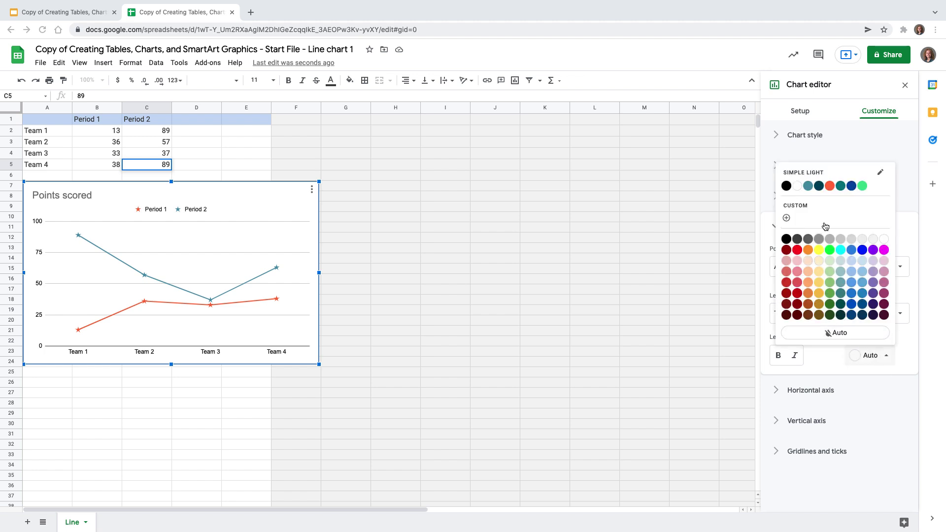
{"action": "left_click", "coordinate": [840, 186]}
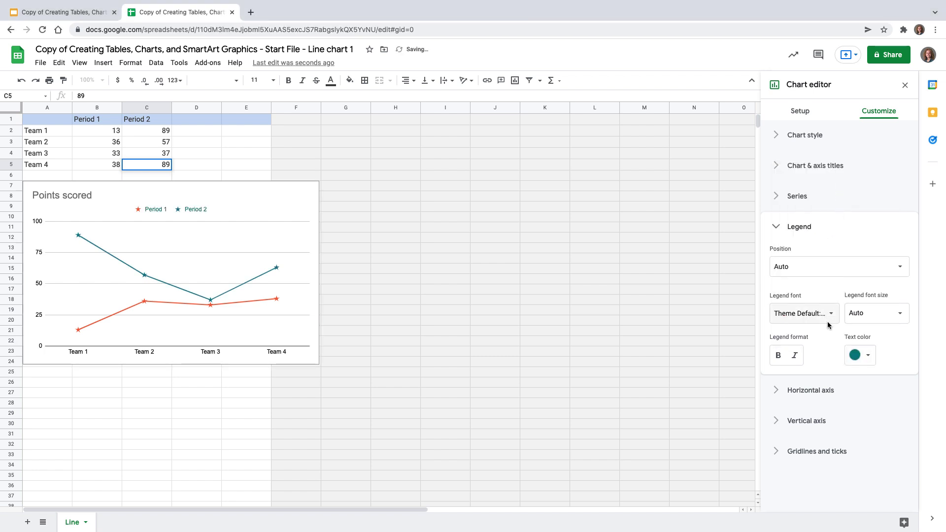
{"action": "left_click", "coordinate": [844, 274]}
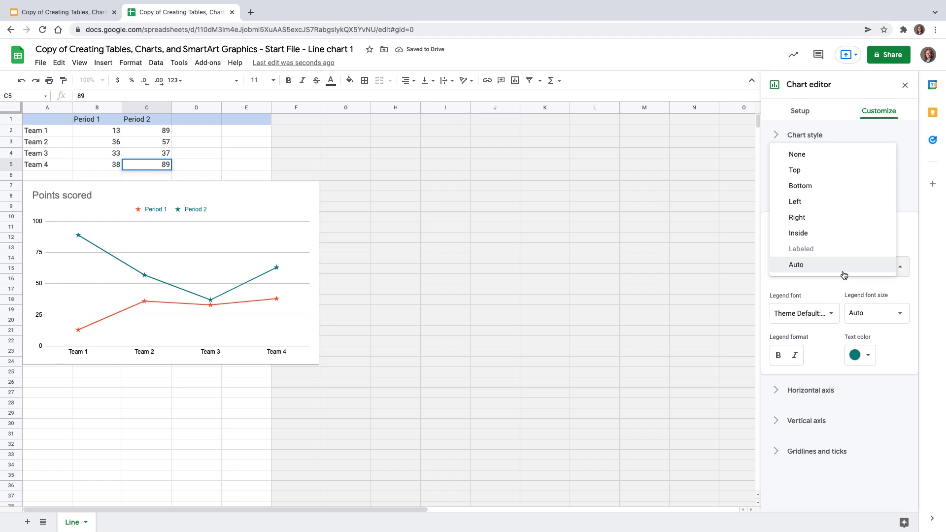
{"action": "left_click", "coordinate": [871, 273]}
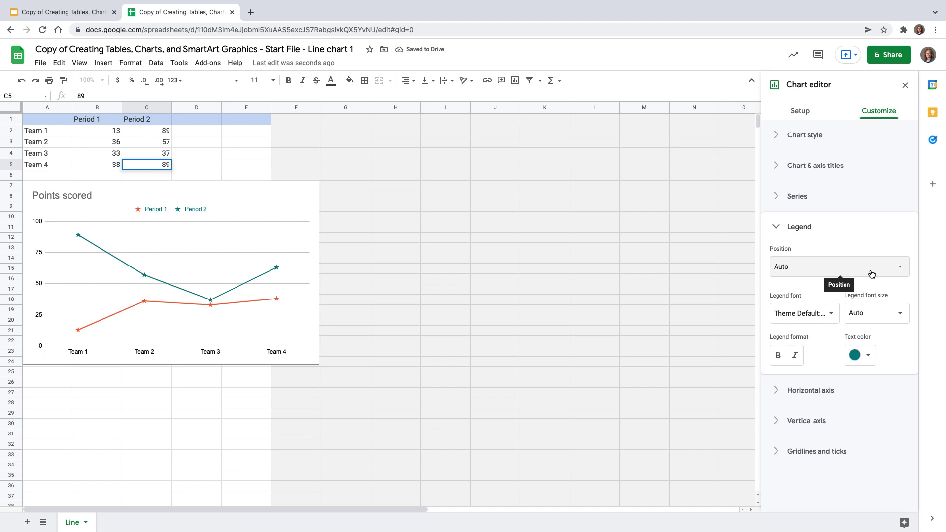
{"action": "left_click", "coordinate": [827, 313]}
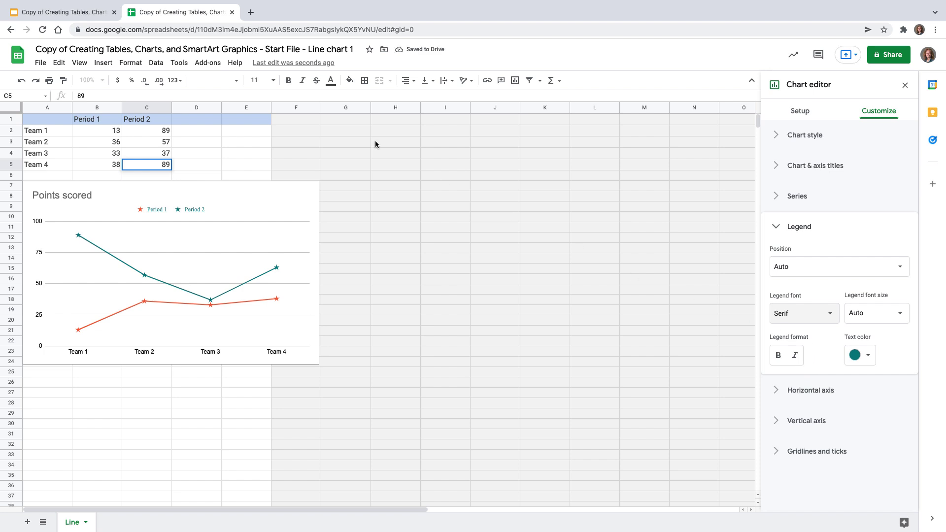
- Switch to the Google Slides presentation, update the linked Points scored chart, and enlarge and shift it toward the slide's right side
{"action": "left_click", "coordinate": [66, 13]}
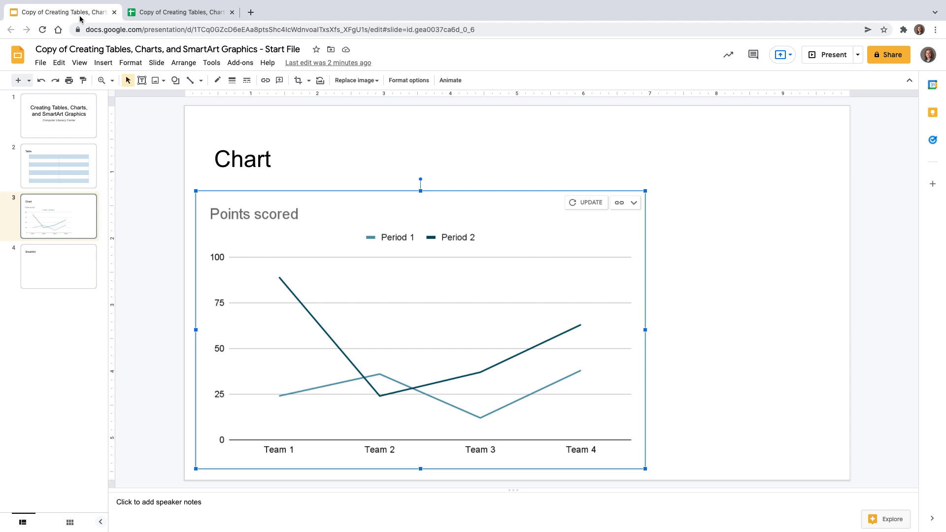
{"action": "left_click", "coordinate": [588, 203]}
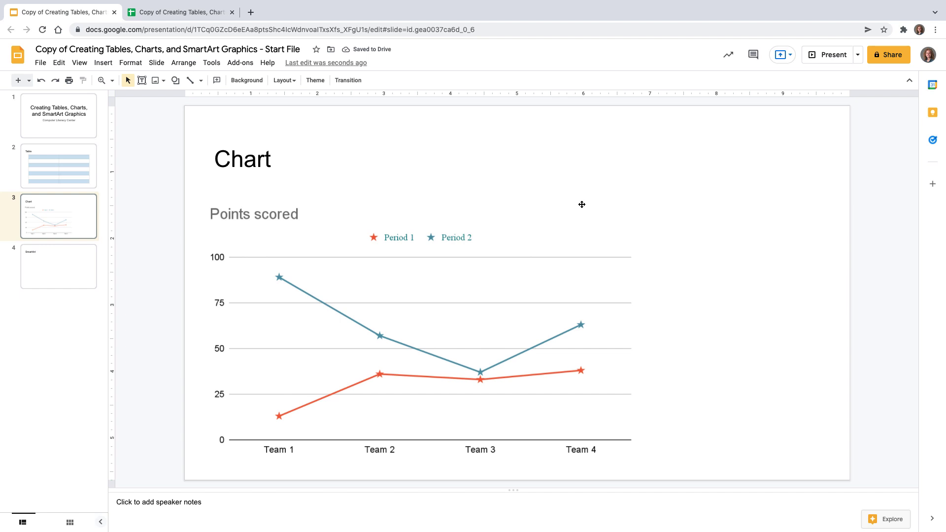
{"action": "left_click", "coordinate": [525, 247]}
{"action": "left_click_drag", "start_coordinate": [645, 191], "coordinate": [691, 177]}
{"action": "left_click_drag", "start_coordinate": [528, 255], "coordinate": [612, 250]}
{"action": "left_click", "coordinate": [248, 295]}
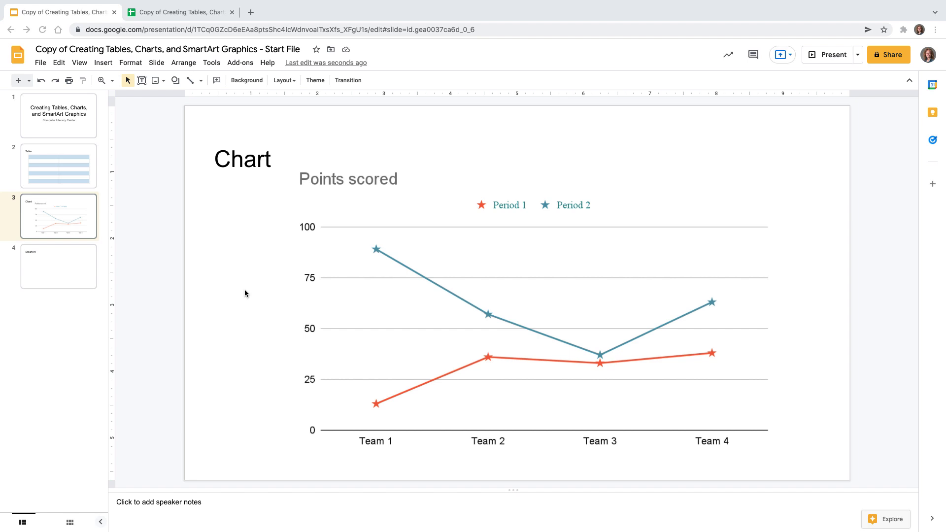
- Insert a four-step Cycle diagram in green, using the segmented ring layout, on the SmartArt slide
{"action": "left_click", "coordinate": [60, 274]}
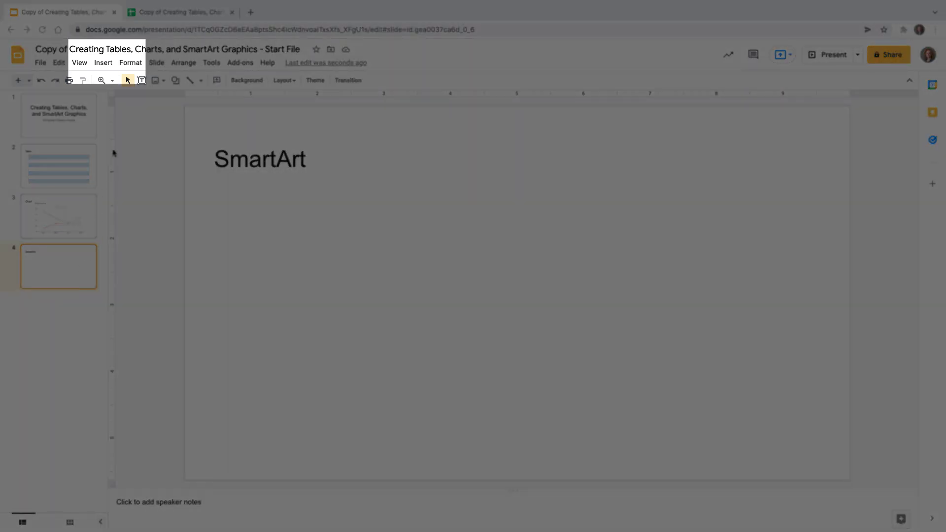
{"action": "left_click", "coordinate": [104, 62]}
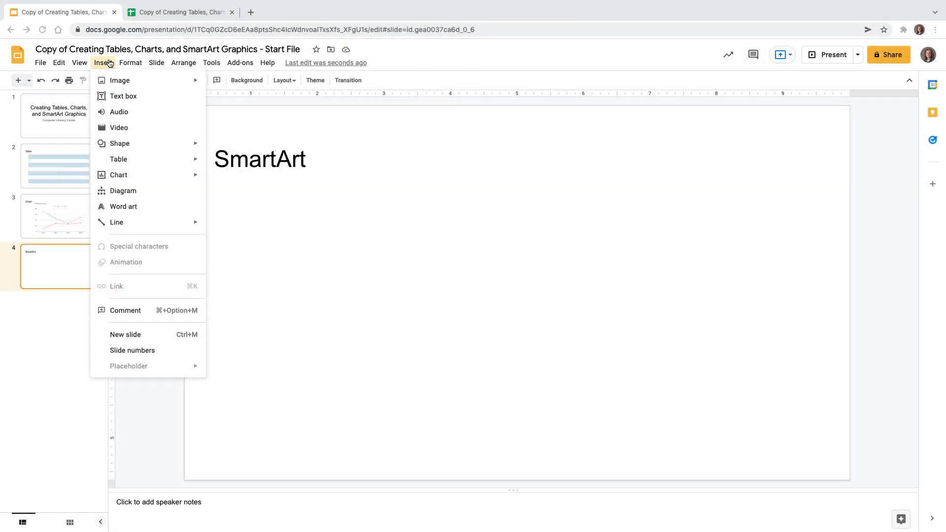
{"action": "left_click", "coordinate": [159, 192]}
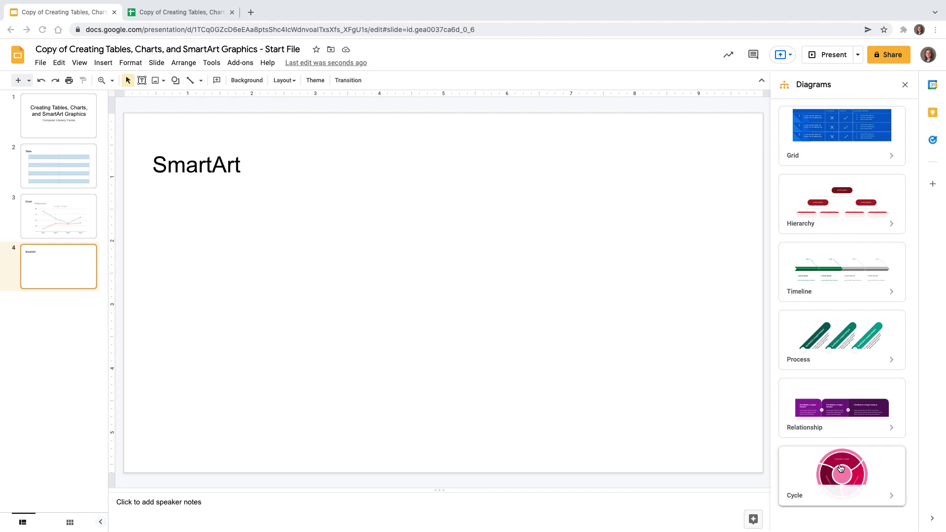
{"action": "left_click", "coordinate": [847, 482]}
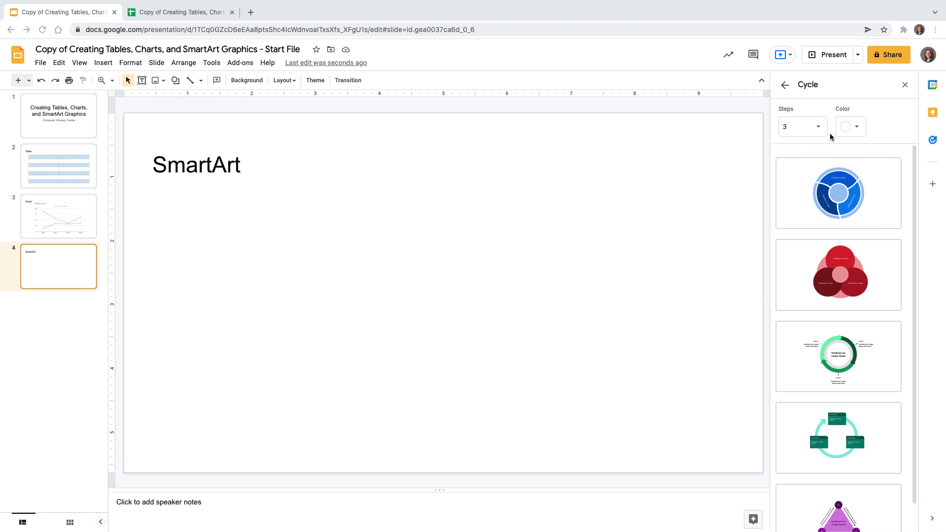
{"action": "left_click", "coordinate": [819, 127]}
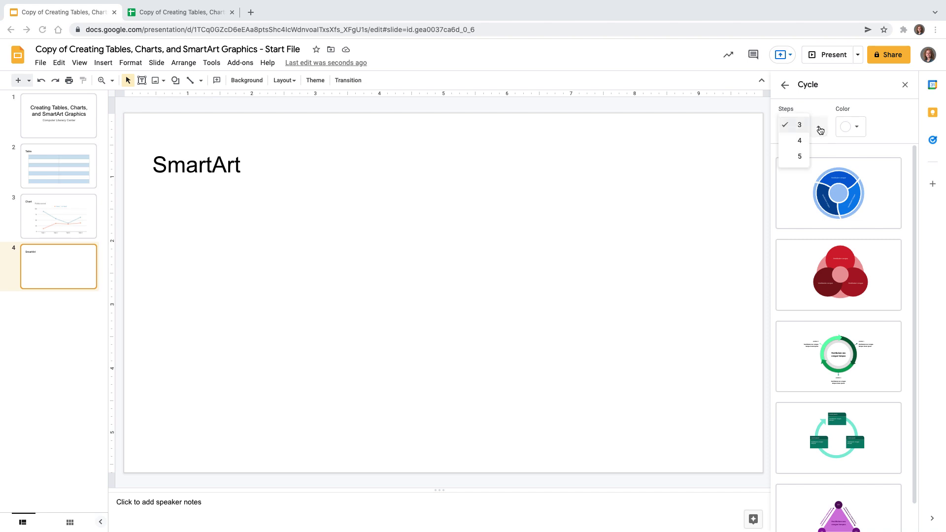
{"action": "left_click", "coordinate": [801, 141]}
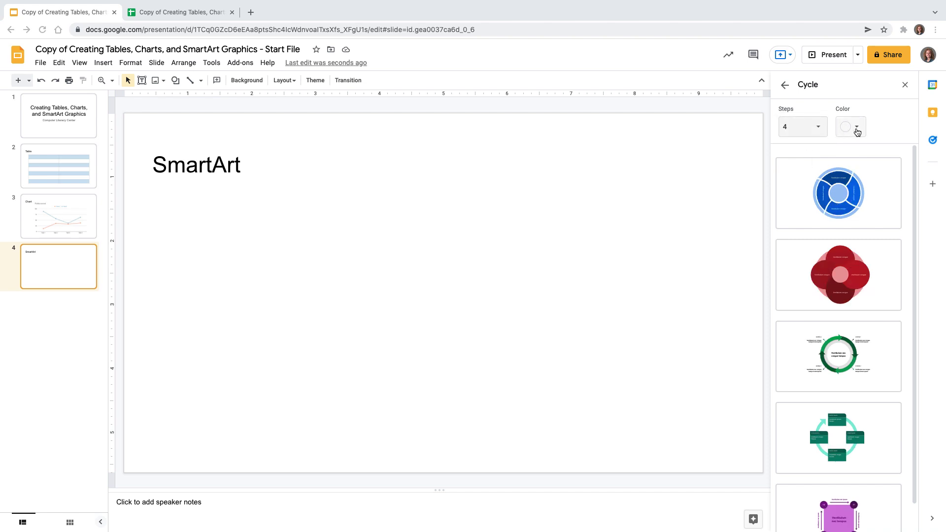
{"action": "left_click", "coordinate": [856, 129]}
{"action": "left_click", "coordinate": [879, 164]}
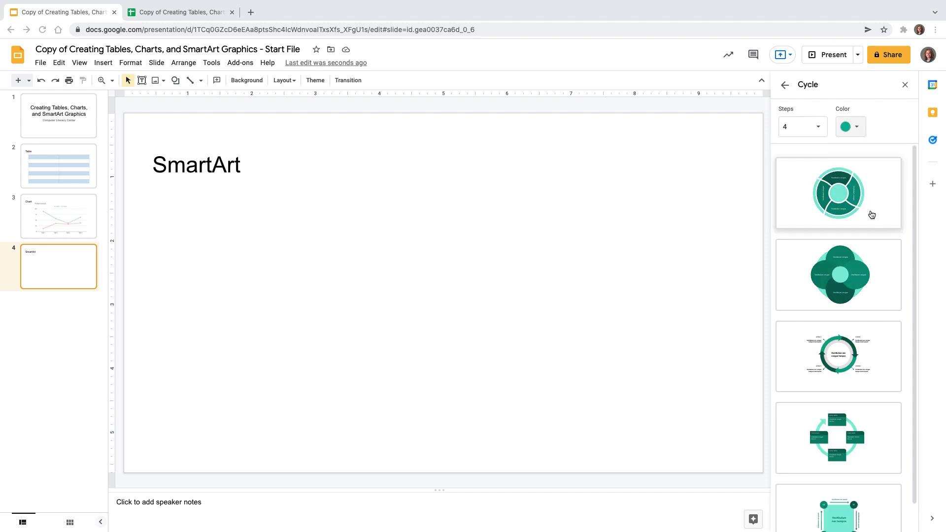
{"action": "left_click", "coordinate": [860, 210]}
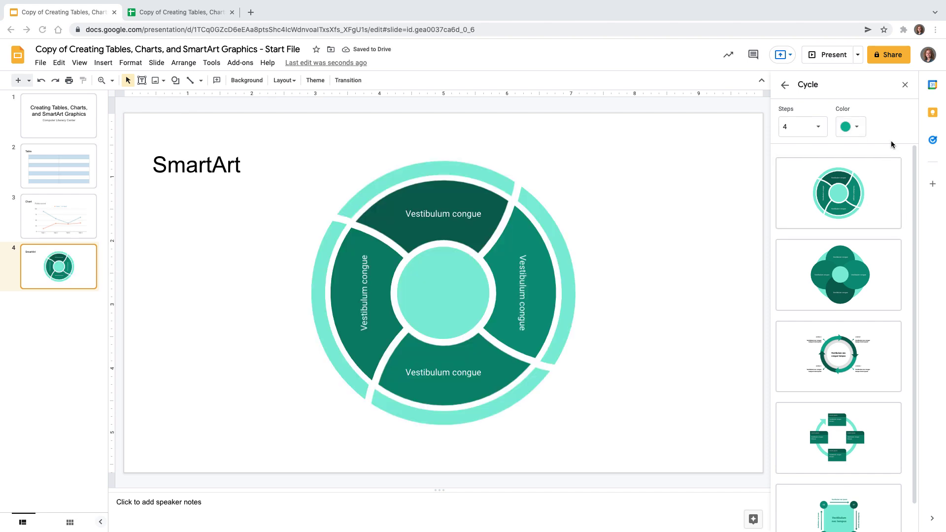
{"action": "left_click", "coordinate": [905, 86]}
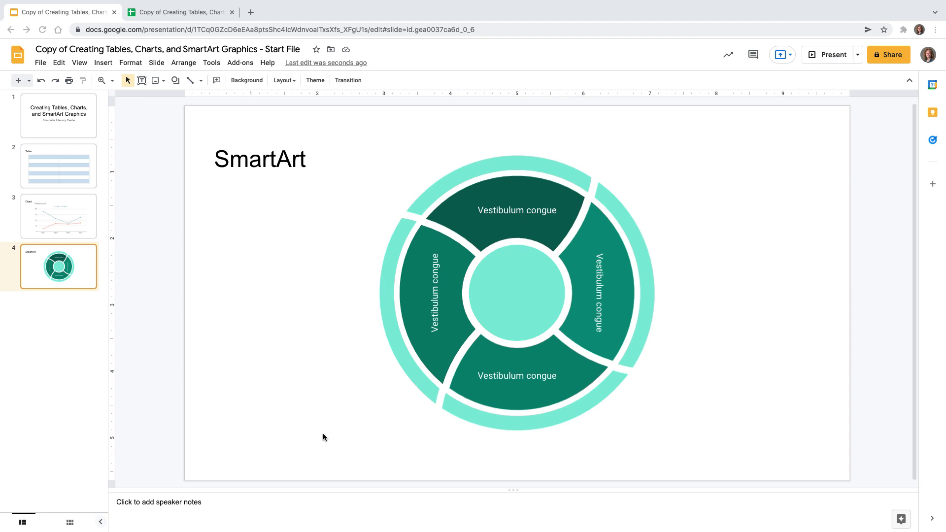
- Select the whole cycle diagram and enlarge it slightly toward the upper right of the slide
{"action": "left_click_drag", "start_coordinate": [323, 434], "coordinate": [720, 142]}
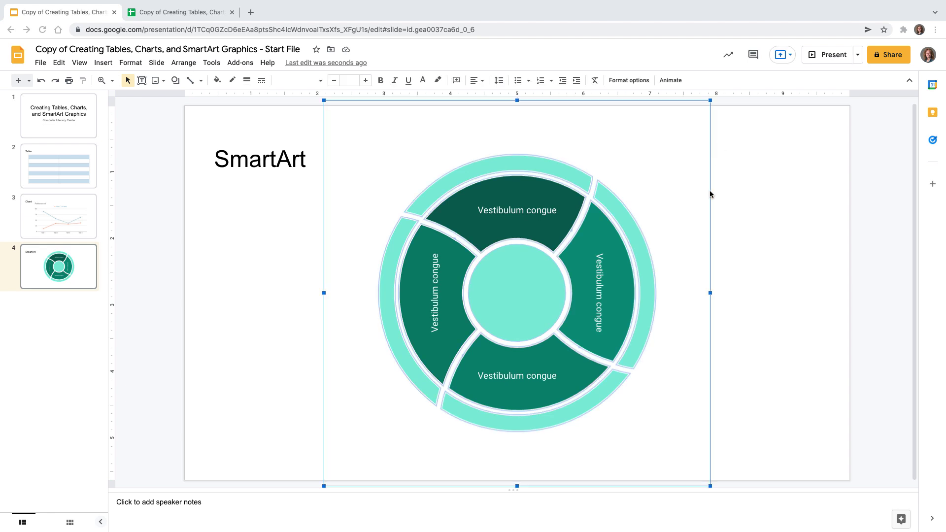
{"action": "key", "text": "ctrl+alt+g"}
{"action": "left_click_drag", "start_coordinate": [713, 100], "coordinate": [725, 95]}
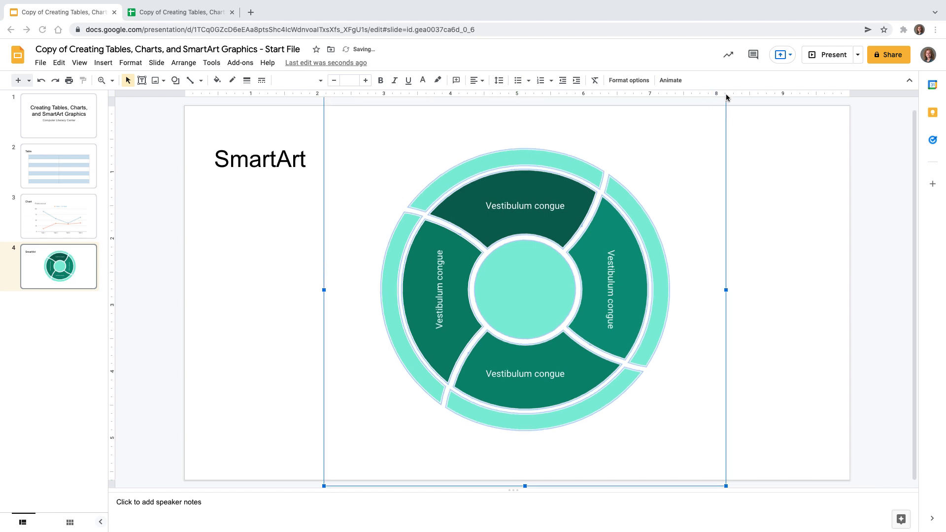
{"action": "left_click", "coordinate": [770, 245]}
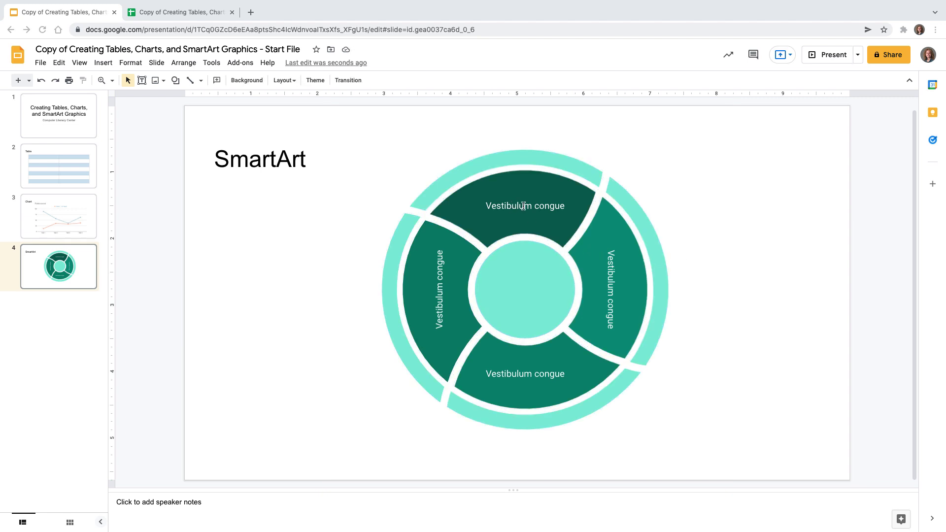
- Replace the placeholder text in the diagram's upper segment with Eat and in its right segment with Live
{"action": "double_click", "coordinate": [523, 207]}
{"action": "left_click_drag", "start_coordinate": [485, 206], "coordinate": [567, 210]}
{"action": "key", "text": "BackSpace"}
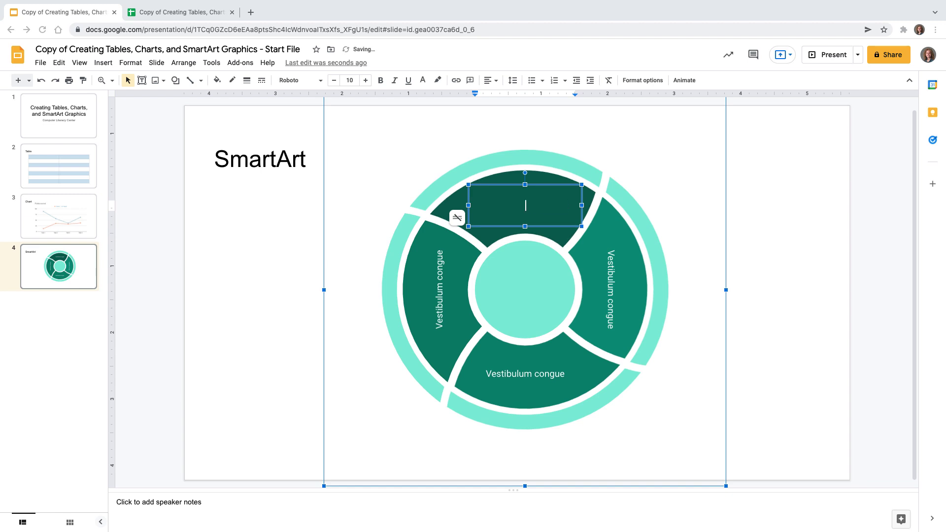
{"action": "type", "text": "Eat"}
{"action": "double_click", "coordinate": [611, 284]}
{"action": "key", "text": "BackSpace"}
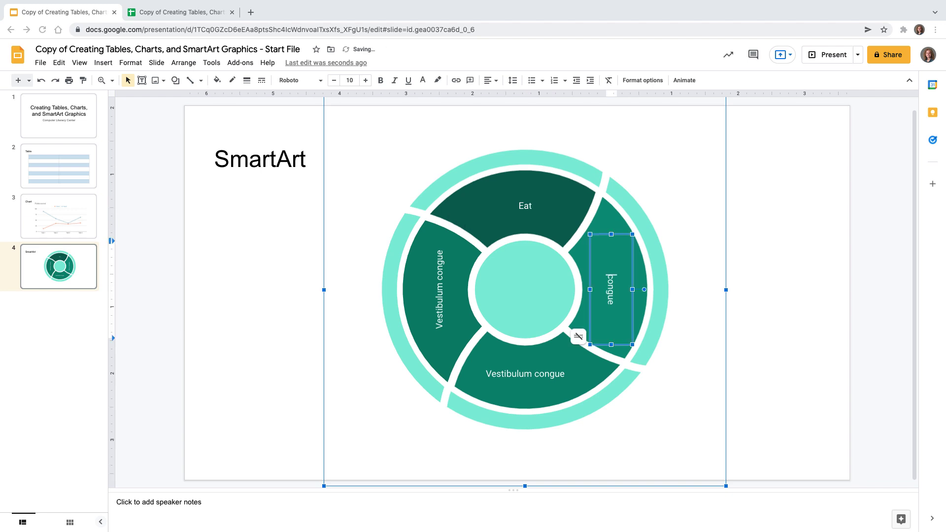
{"action": "double_click", "coordinate": [610, 293]}
{"action": "type", "text": "Live"}
- Replace the placeholder text in the diagram's lower segment with Learn and in its left segment with Sleep
{"action": "triple_click", "coordinate": [546, 375]}
{"action": "key", "text": "BackSpace"}
{"action": "type", "text": "Learn"}
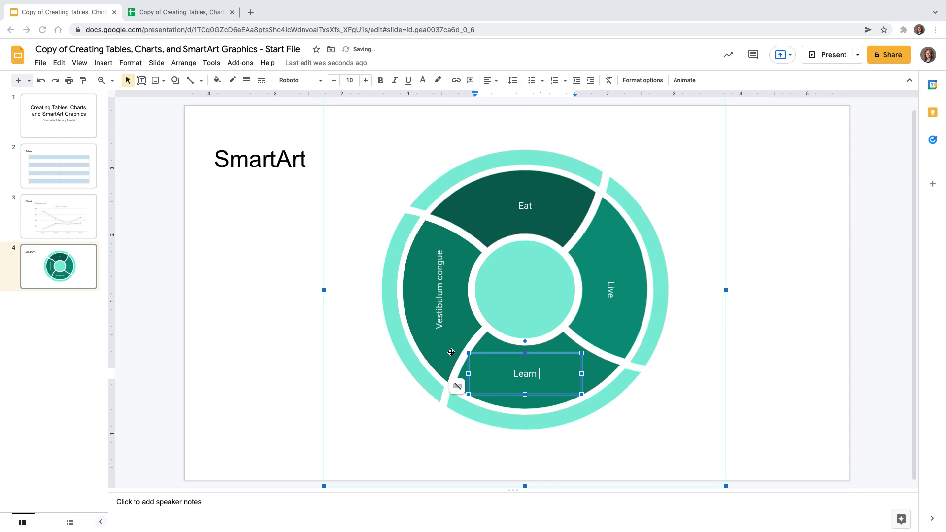
{"action": "left_click", "coordinate": [446, 295]}
{"action": "triple_click", "coordinate": [450, 279]}
{"action": "type", "text": "Sleep"}
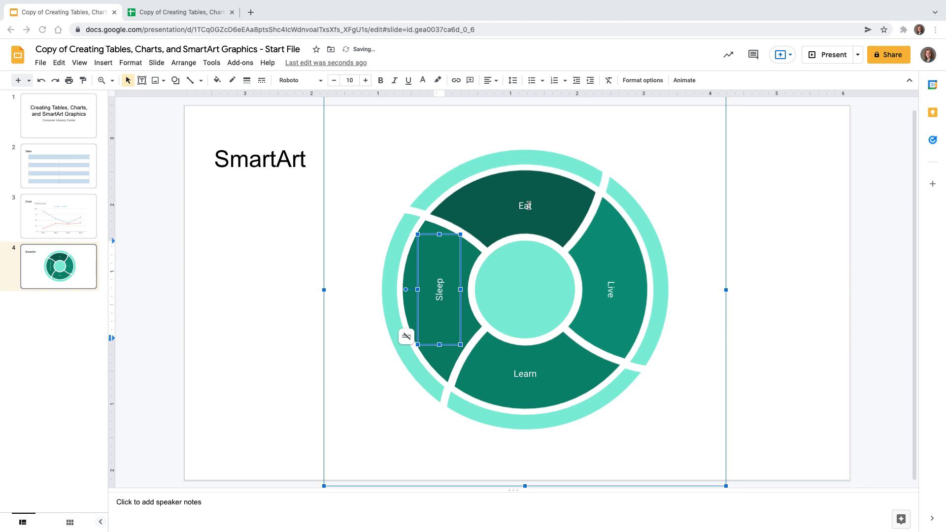
- Increase the font size of the Eat label to 20
{"action": "left_click", "coordinate": [527, 205]}
{"action": "double_click", "coordinate": [526, 206]}
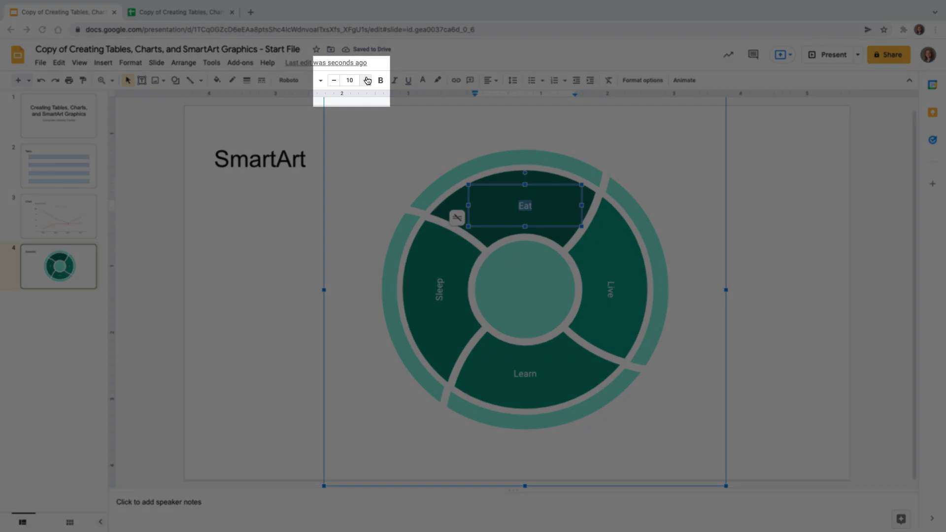
{"action": "left_click", "coordinate": [366, 79]}
{"action": "left_click", "coordinate": [367, 80]}
{"action": "left_click", "coordinate": [367, 80]}
{"action": "left_click", "coordinate": [366, 79]}
{"action": "left_click", "coordinate": [366, 80]}
{"action": "left_click", "coordinate": [367, 80]}
{"action": "left_click", "coordinate": [366, 80]}
{"action": "left_click", "coordinate": [366, 80]}
{"action": "left_click", "coordinate": [366, 79]}
{"action": "left_click", "coordinate": [367, 79]}
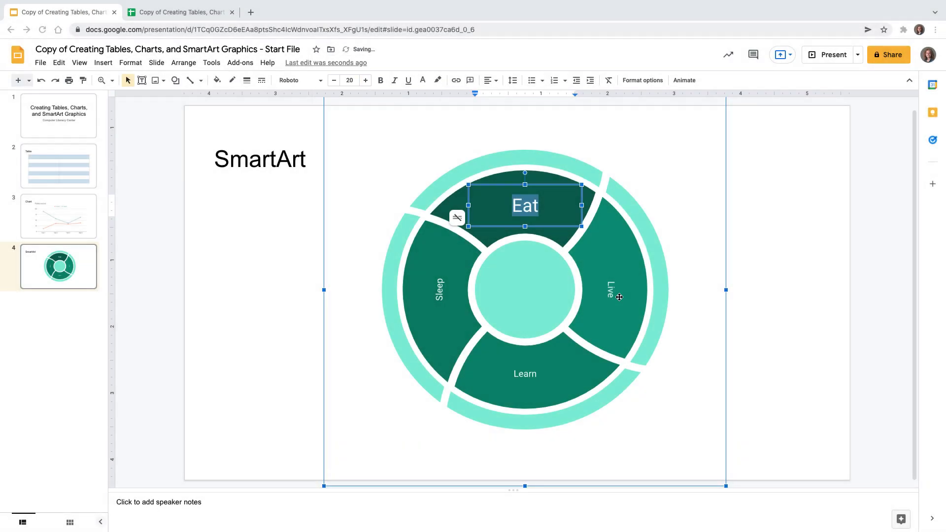
- Set the font size of the Live label to 20
{"action": "left_click", "coordinate": [619, 297]}
{"action": "left_click_drag", "start_coordinate": [613, 302], "coordinate": [611, 282]}
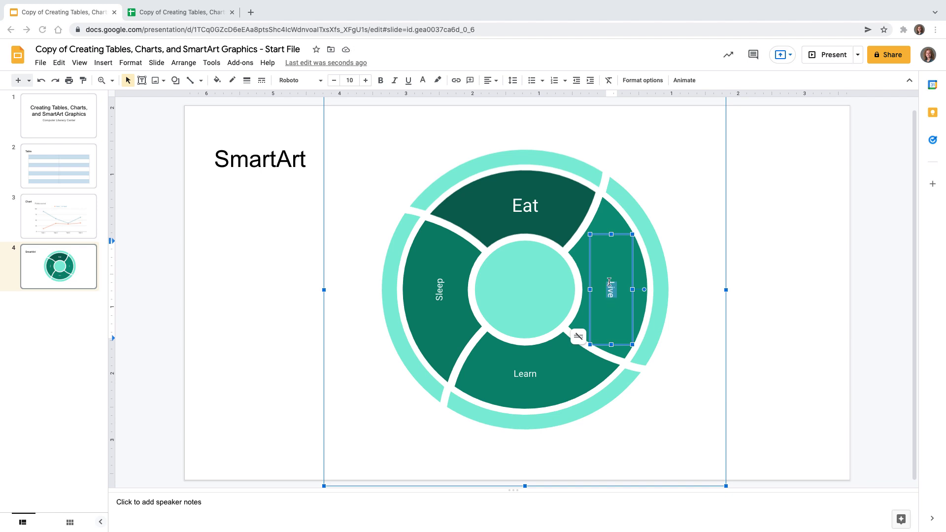
{"action": "left_click", "coordinate": [350, 80]}
{"action": "type", "text": "20"}
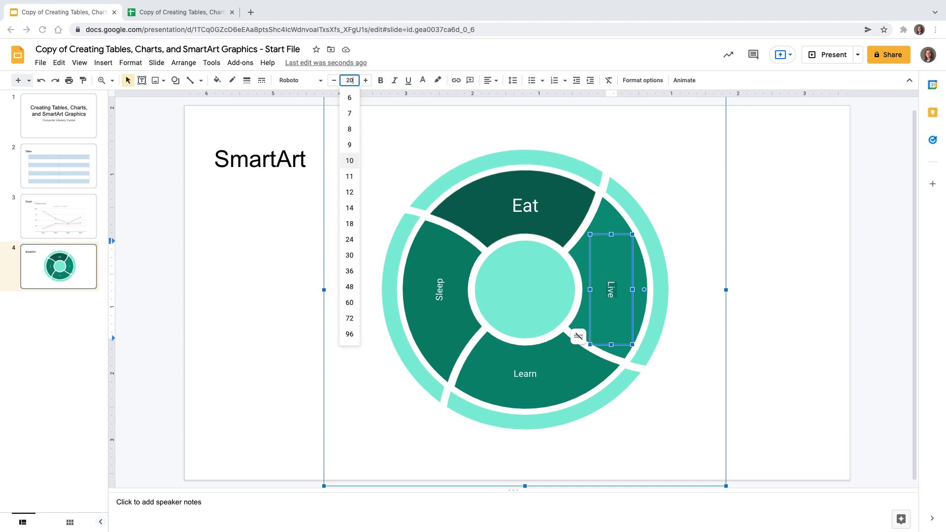
{"action": "key", "text": "Return"}
- Set the font size of the Learn label to 20
{"action": "left_click", "coordinate": [535, 375]}
{"action": "left_click_drag", "start_coordinate": [541, 374], "coordinate": [493, 373]}
{"action": "left_click", "coordinate": [350, 81]}
{"action": "type", "text": "20"}
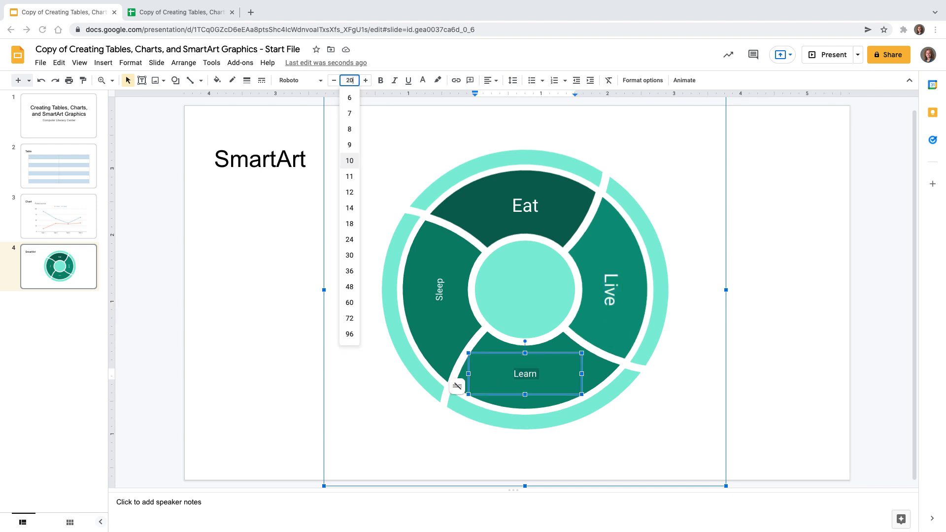
{"action": "key", "text": "Return"}
- Set the font size of the Sleep label to 20 and deselect the diagram
{"action": "left_click", "coordinate": [440, 286]}
{"action": "double_click", "coordinate": [440, 286]}
{"action": "left_click", "coordinate": [356, 80]}
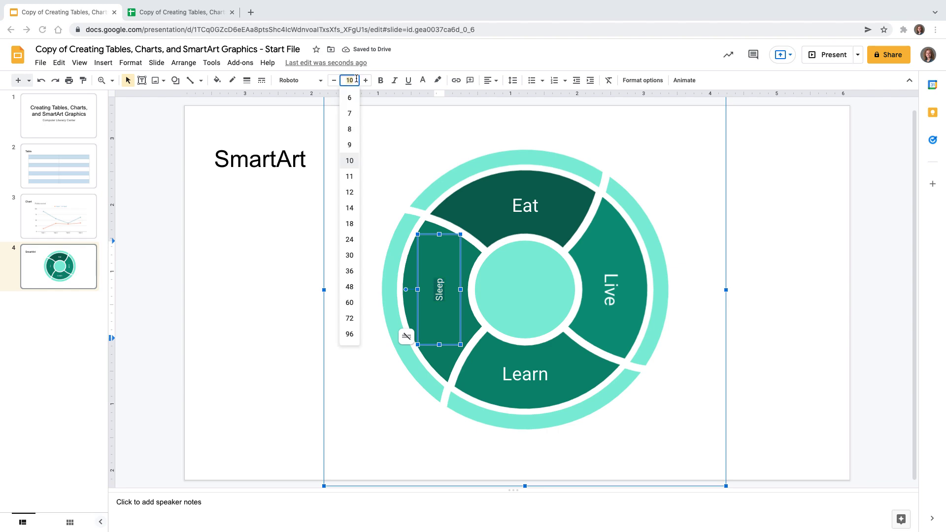
{"action": "type", "text": "20"}
{"action": "key", "text": "Return"}
{"action": "left_click", "coordinate": [418, 137]}
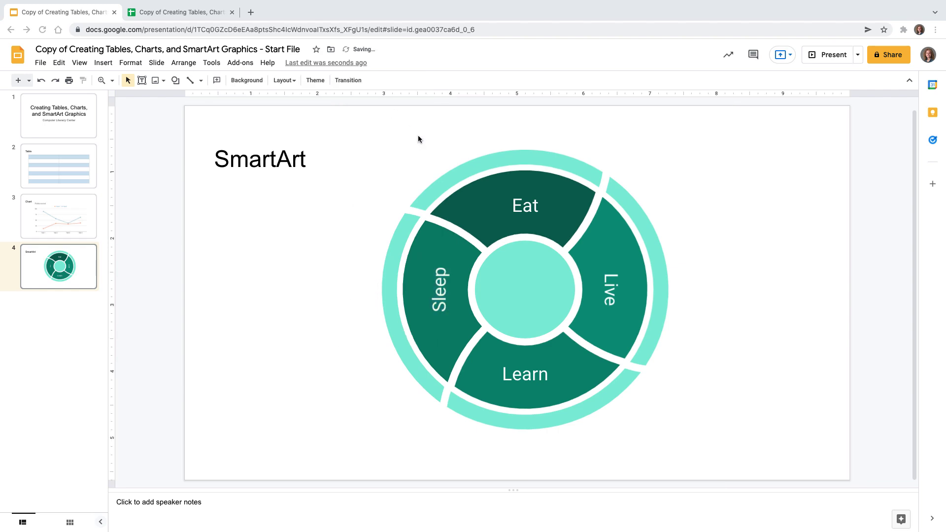